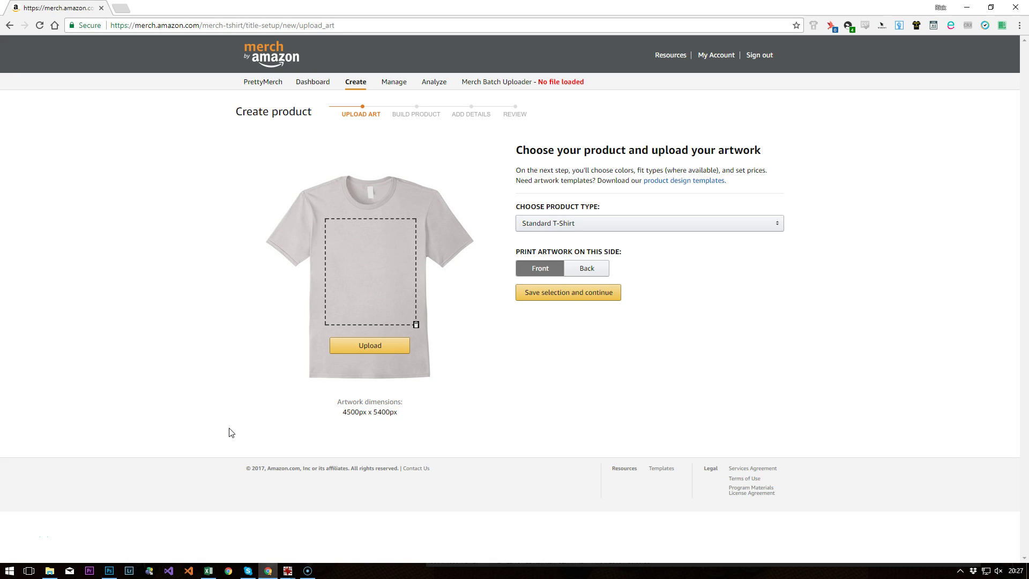
# Check the product type list, keeping Standard T-Shirt, and glance at the Batch Uploader panel
pyautogui.click(575, 223)
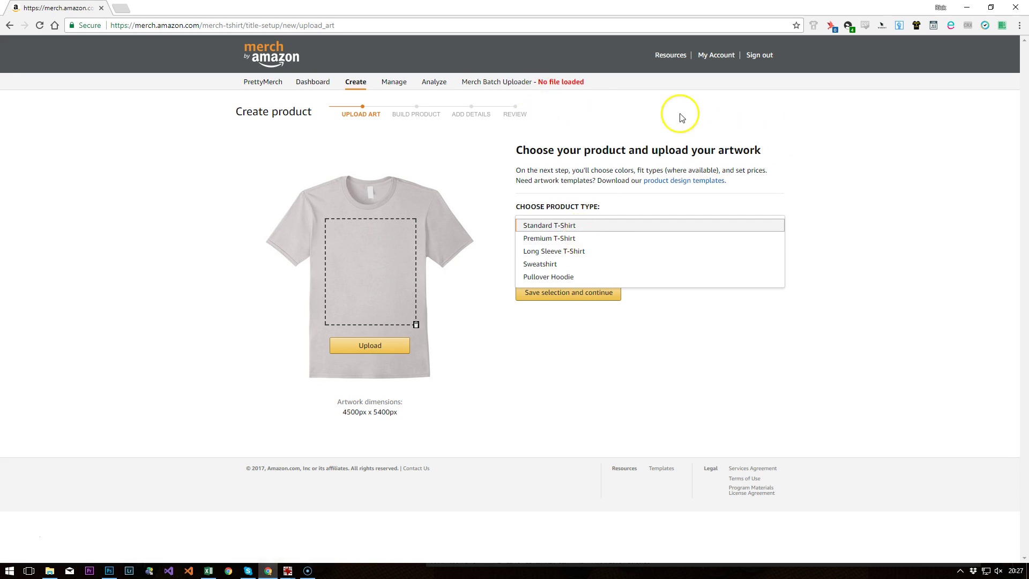
pyautogui.click(790, 126)
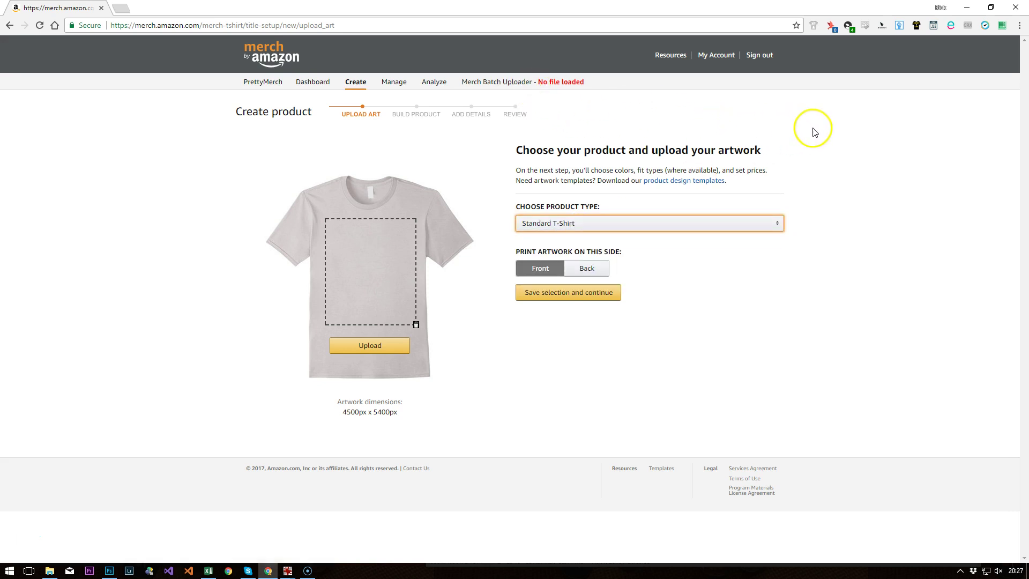
pyautogui.click(934, 25)
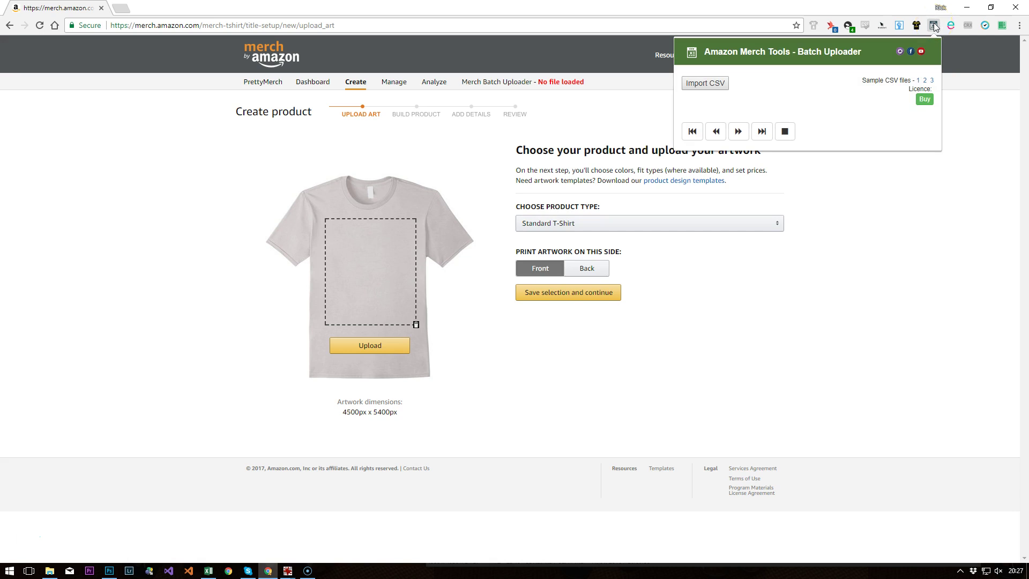
pyautogui.click(934, 26)
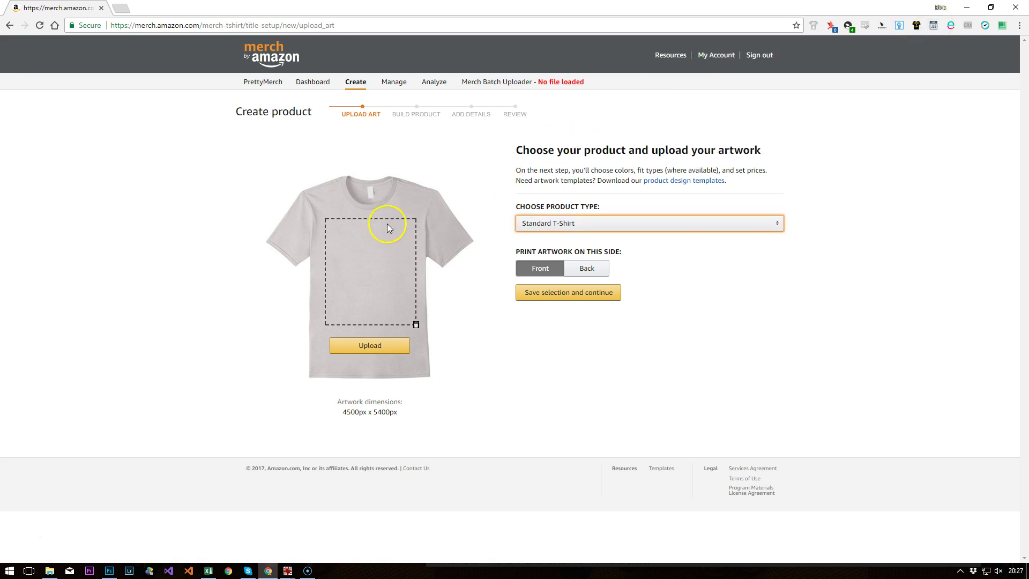
# Preview the T-shirt and hoodie design images, then close both image windows
pyautogui.click(288, 570)
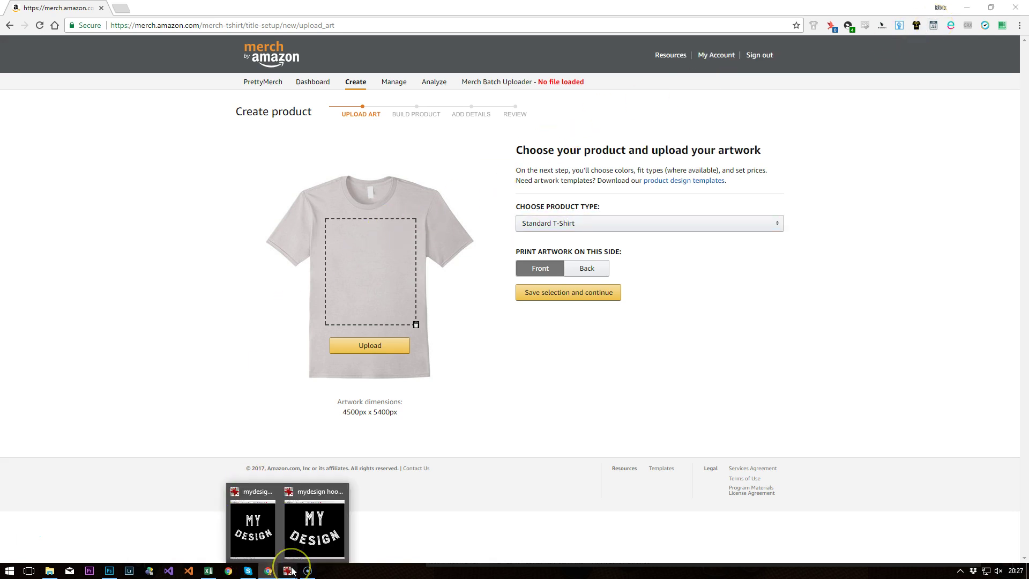
pyautogui.click(262, 547)
pyautogui.click(288, 570)
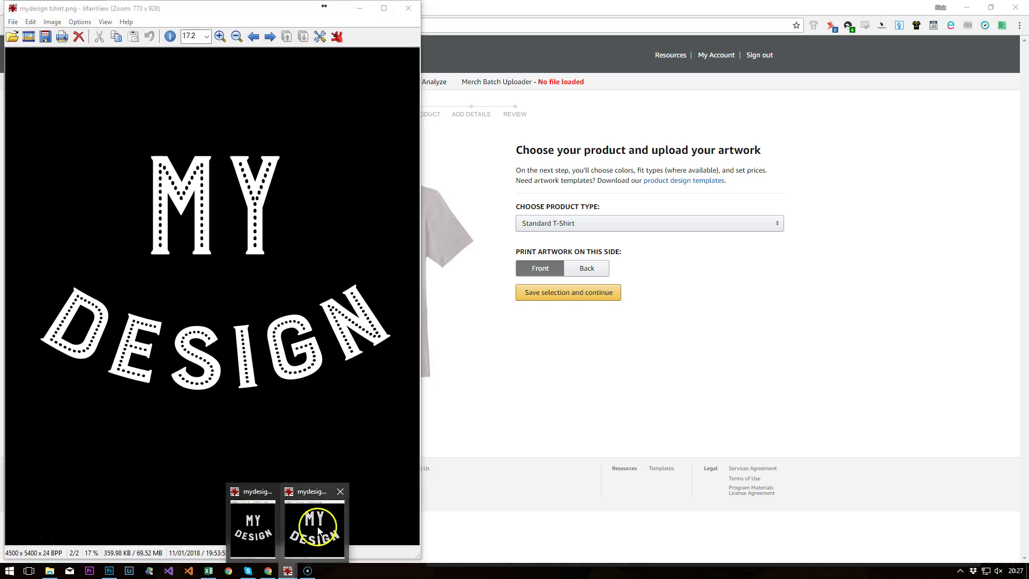
pyautogui.click(328, 522)
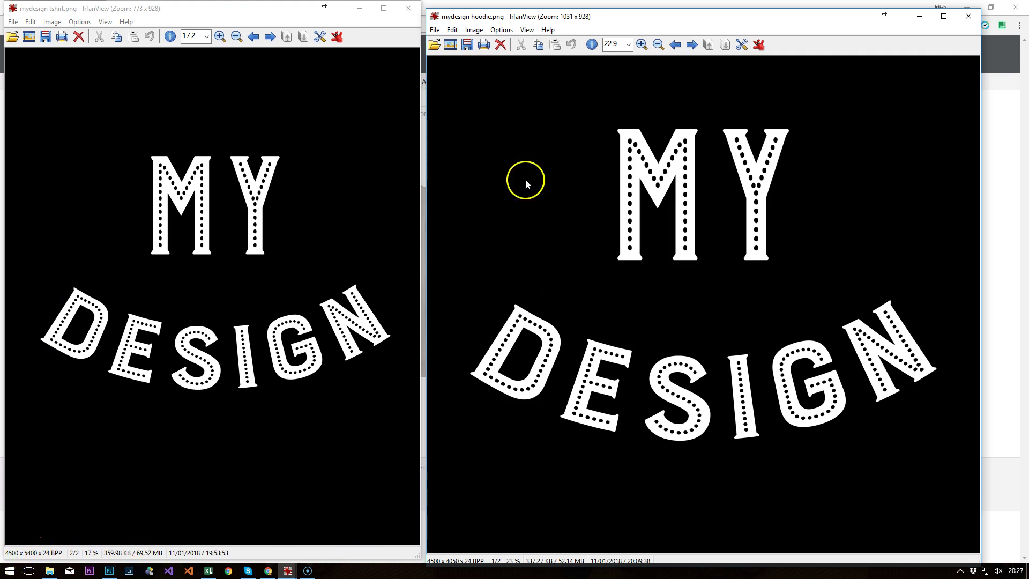
pyautogui.moveTo(538, 24); pyautogui.dragTo(552, 18)
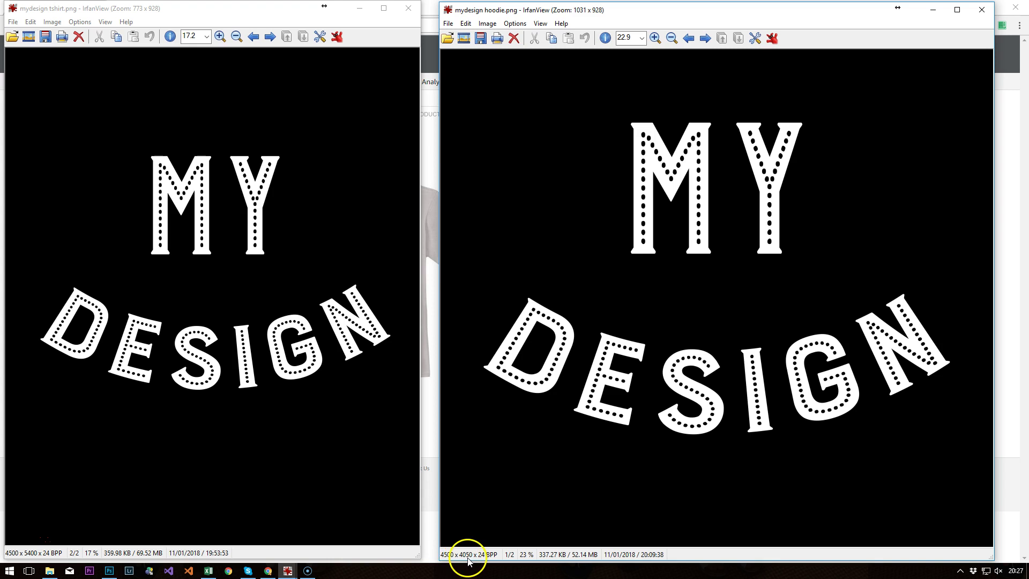
pyautogui.click(407, 8)
pyautogui.click(982, 10)
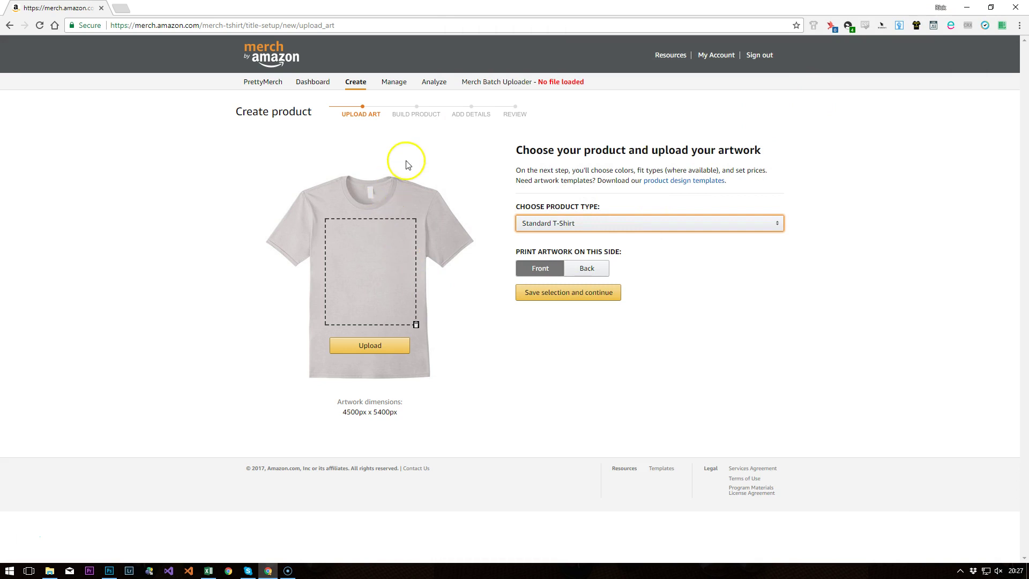
# In MerchBatchUploader (10).csv, inspect the row 2 Brand, Title, Bullet Points and T Shirt type cells
pyautogui.click(205, 575)
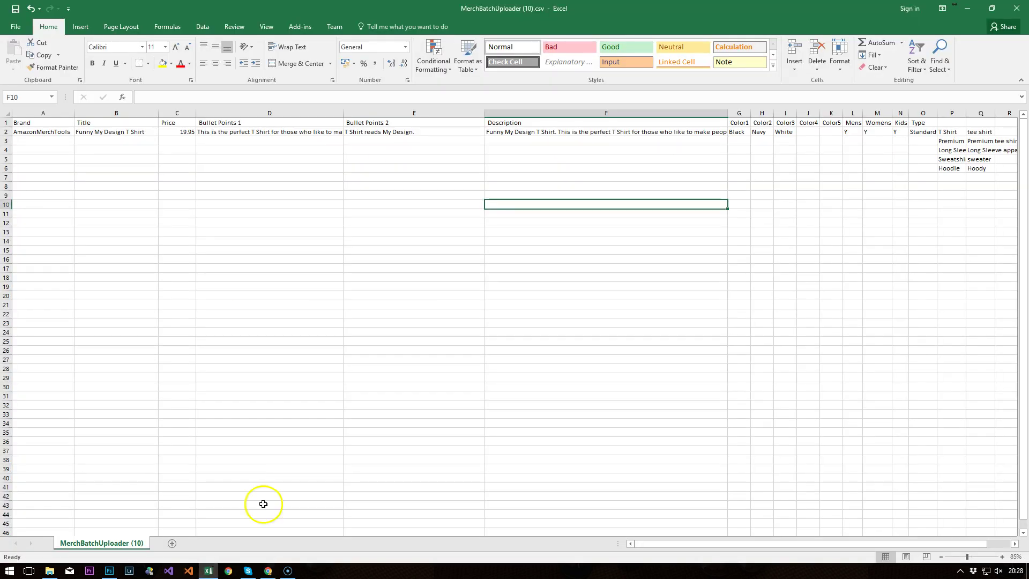
pyautogui.click(55, 132)
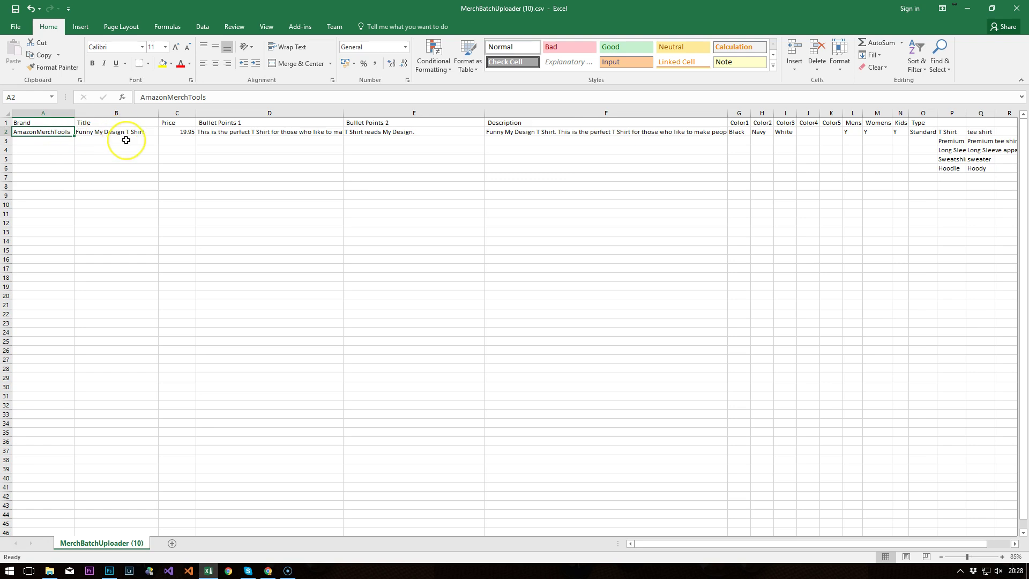
pyautogui.press('Right')
pyautogui.press('Right')
pyautogui.press('Right')
pyautogui.press('Right')
pyautogui.press('Right')
pyautogui.press('Left')
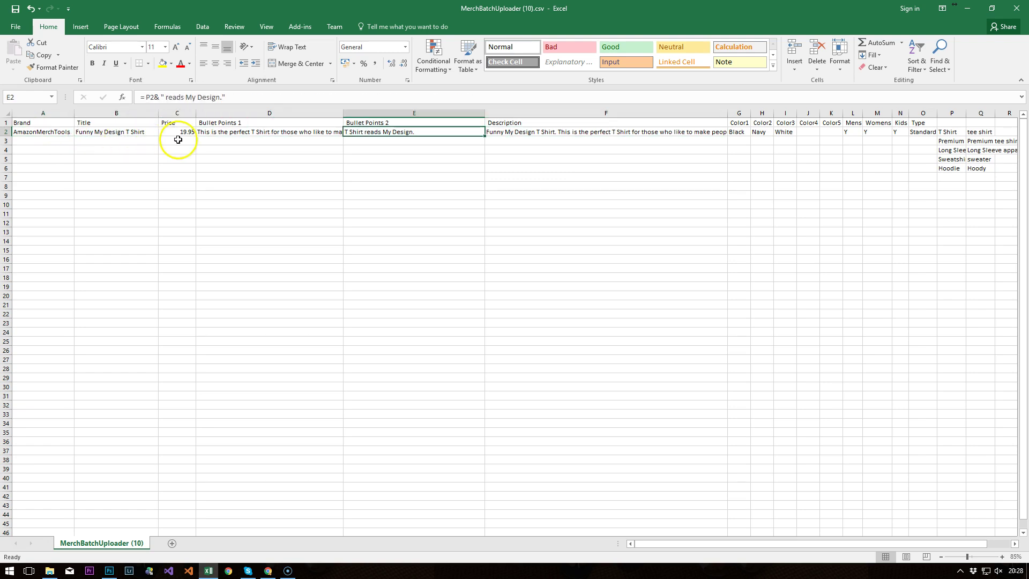
pyautogui.click(260, 133)
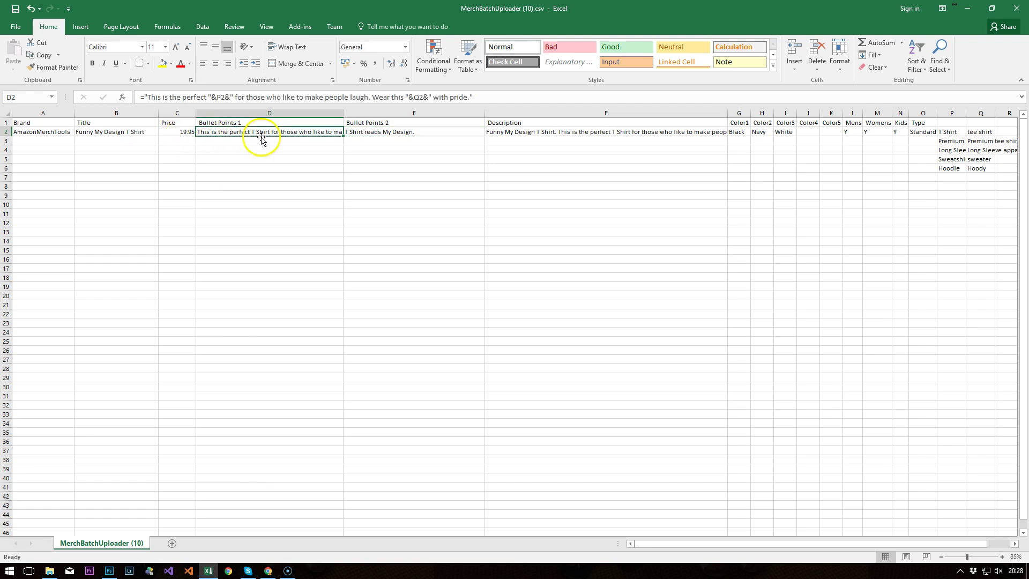
pyautogui.click(113, 132)
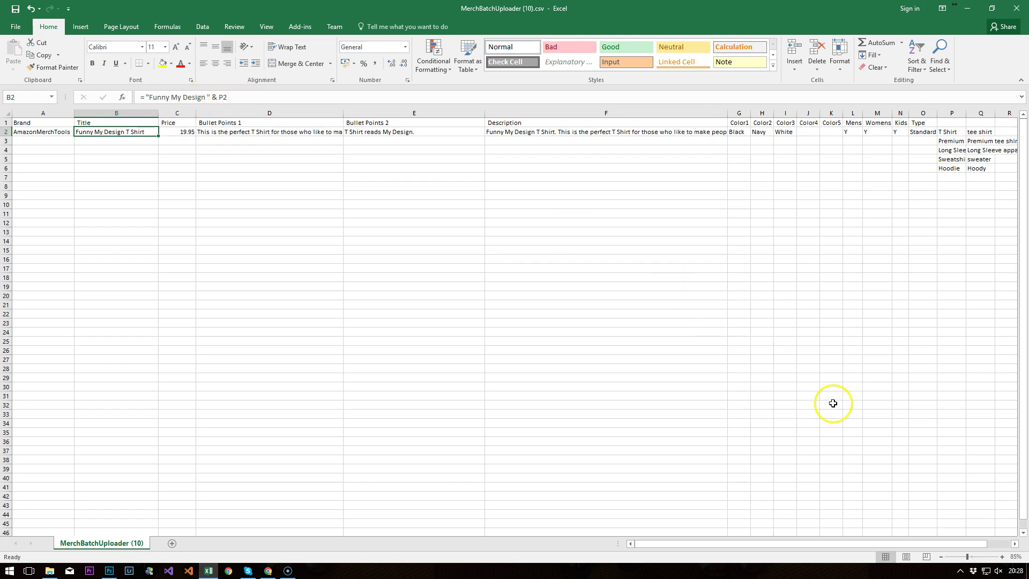
pyautogui.moveTo(965, 544); pyautogui.dragTo(986, 546)
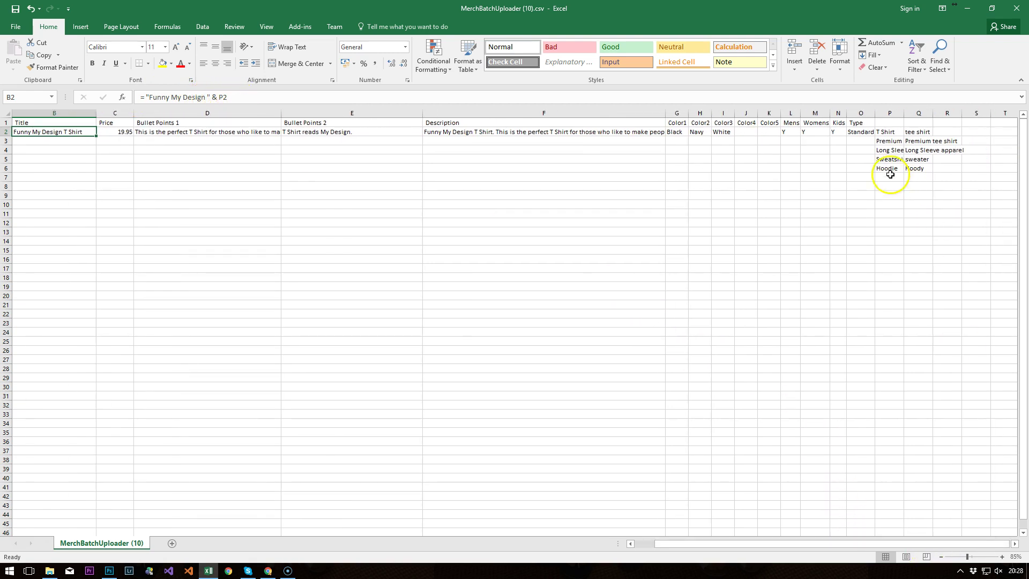
pyautogui.click(888, 133)
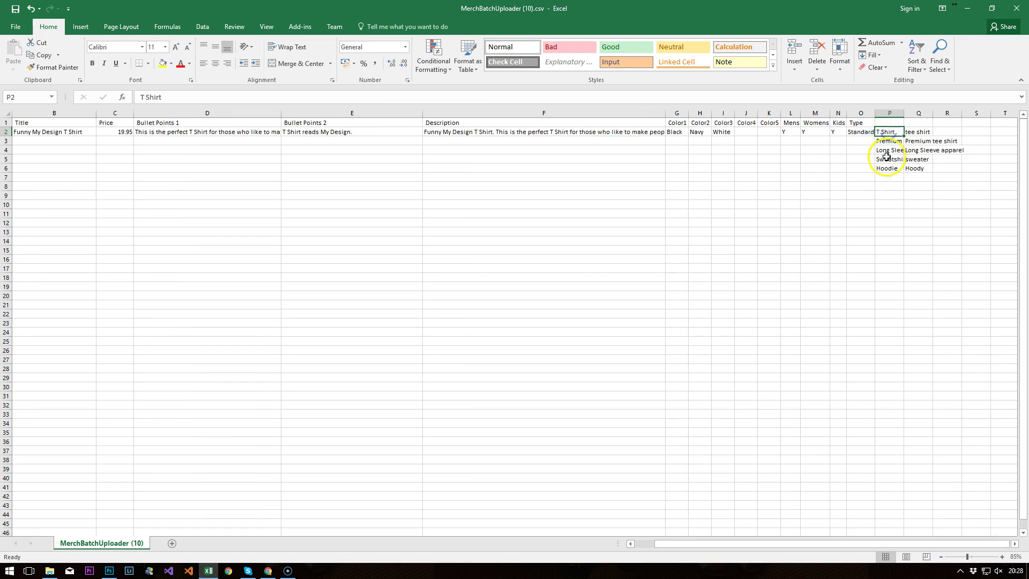
pyautogui.click(163, 131)
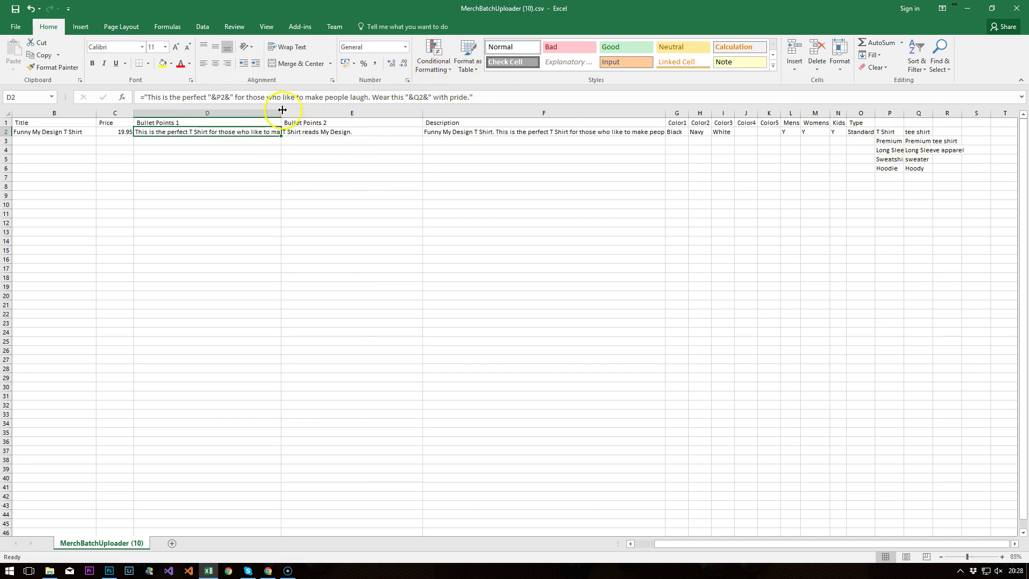
# Widen column D to show more Bullet Points 1 text, then select type names P2:P6
pyautogui.moveTo(281, 114); pyautogui.dragTo(475, 113)
pyautogui.click(344, 149)
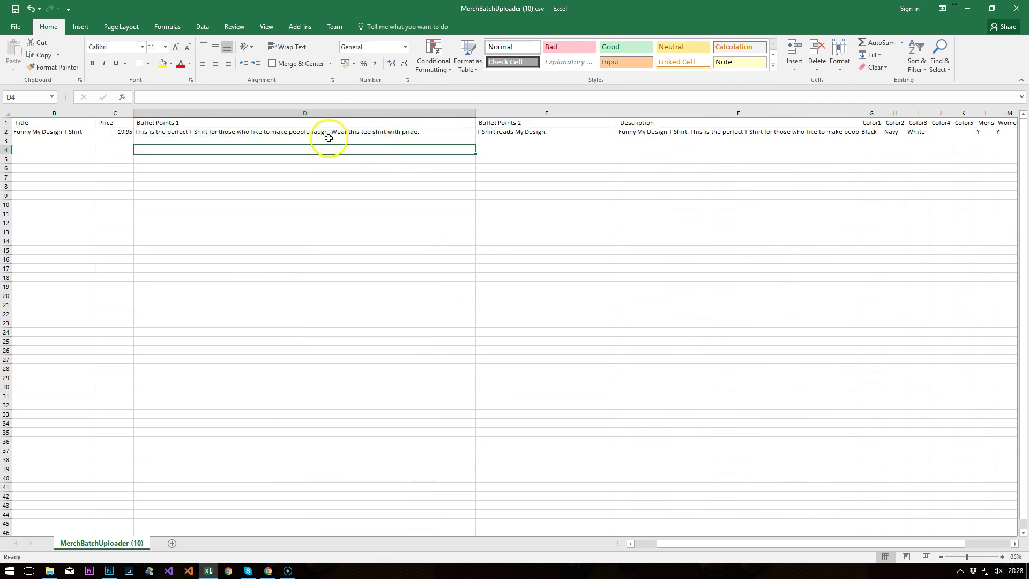
pyautogui.moveTo(478, 113); pyautogui.dragTo(336, 113)
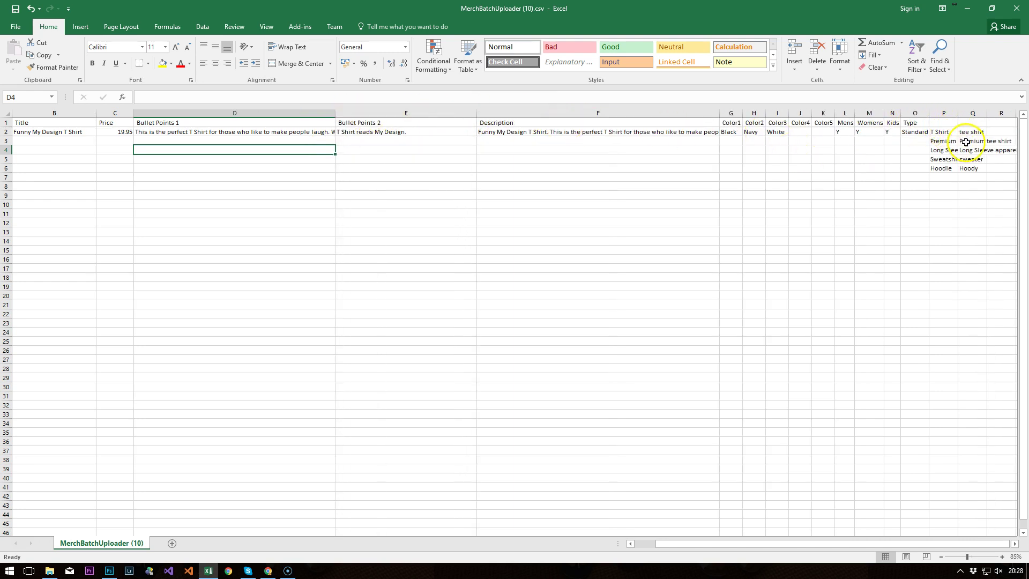
pyautogui.moveTo(946, 129); pyautogui.dragTo(947, 167)
# Fill row 2's Brand-through-Type values down to rows 3–6 for all five products
pyautogui.click(983, 159)
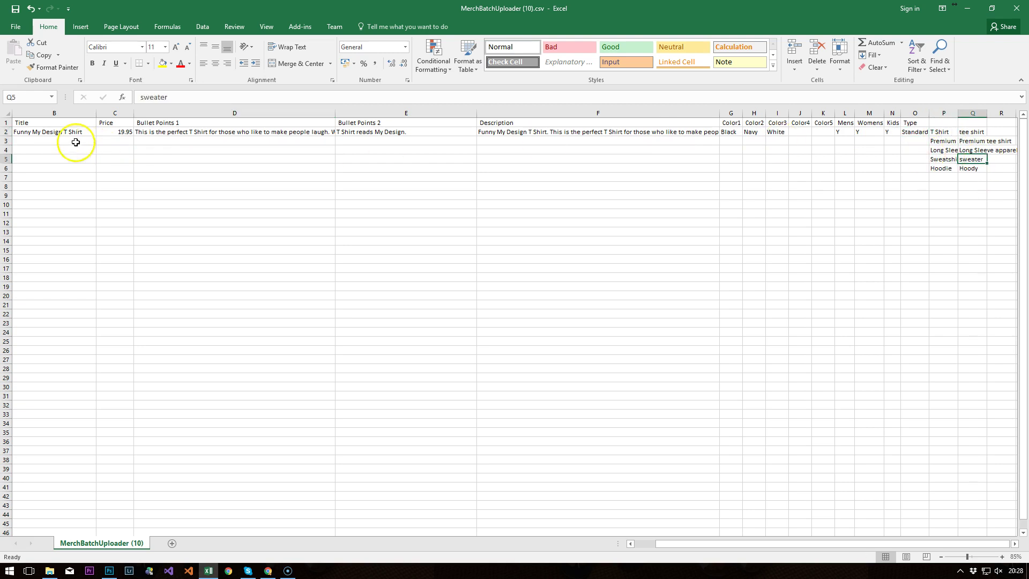
pyautogui.click(53, 135)
pyautogui.keyDown('ctrl'); pyautogui.scroll(-1, 52, 134); pyautogui.keyUp('ctrl')
pyautogui.moveTo(53, 135); pyautogui.dragTo(6, 134)
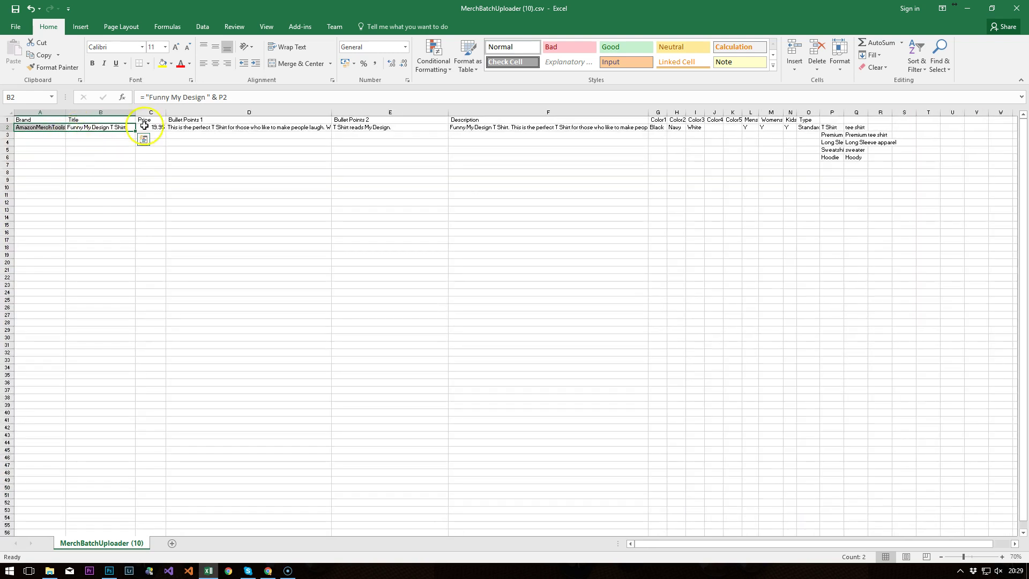
pyautogui.click(56, 127)
pyautogui.click(776, 134)
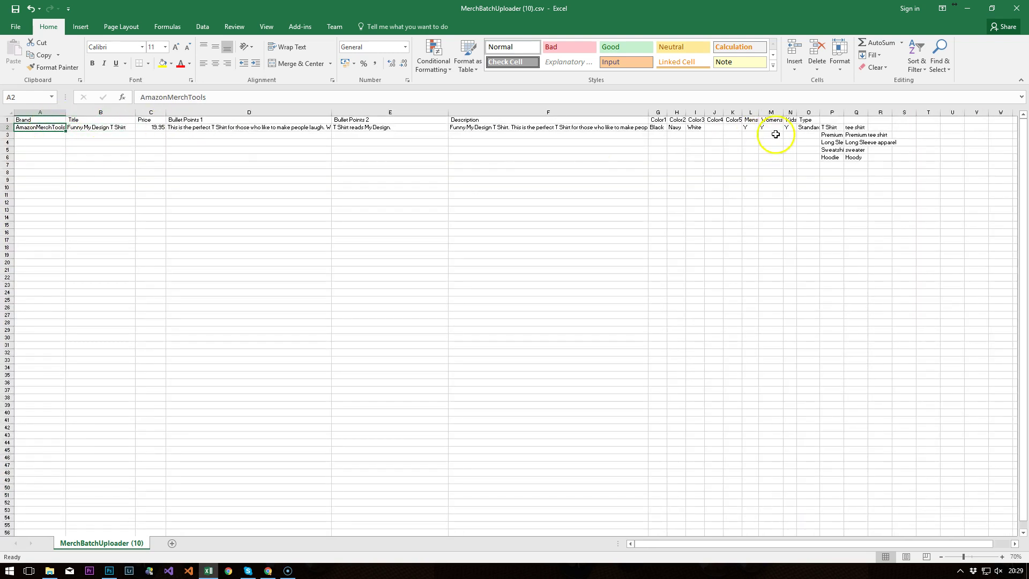
pyautogui.keyDown('shift'); pyautogui.click(808, 127); pyautogui.keyUp('shift')
pyautogui.moveTo(821, 132); pyautogui.dragTo(820, 159)
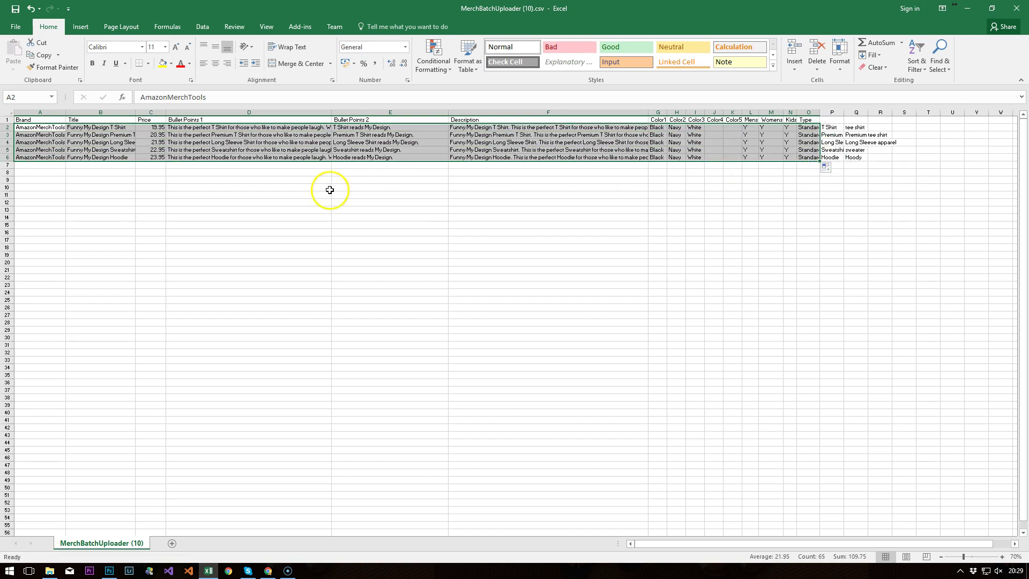
pyautogui.click(227, 170)
# Widen the Title and P columns, review the column Q keywords, and return to column A
pyautogui.moveTo(136, 112); pyautogui.dragTo(160, 114)
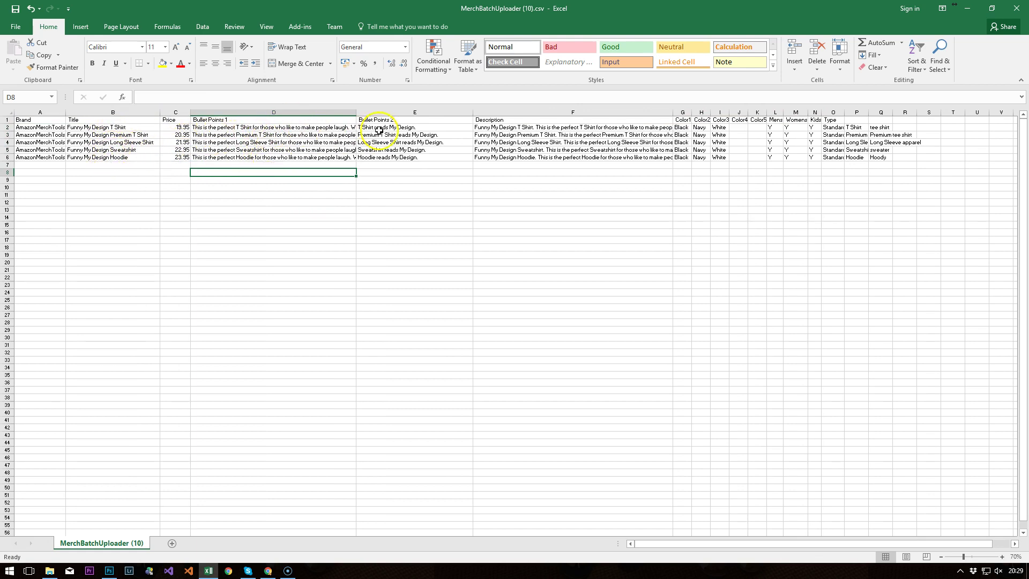
pyautogui.click(862, 135)
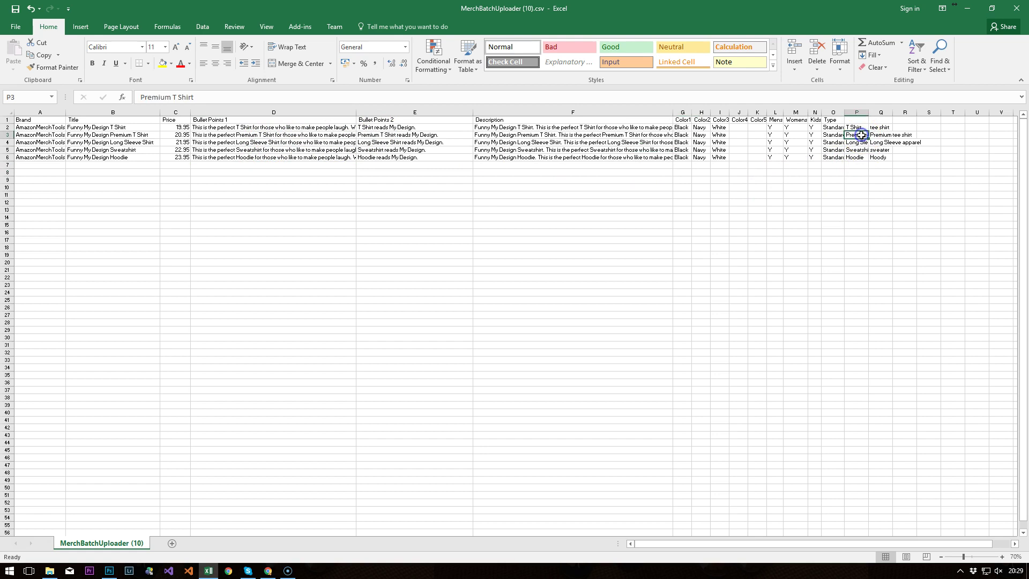
pyautogui.moveTo(869, 113); pyautogui.dragTo(887, 112)
pyautogui.scroll(2, 917, 125)
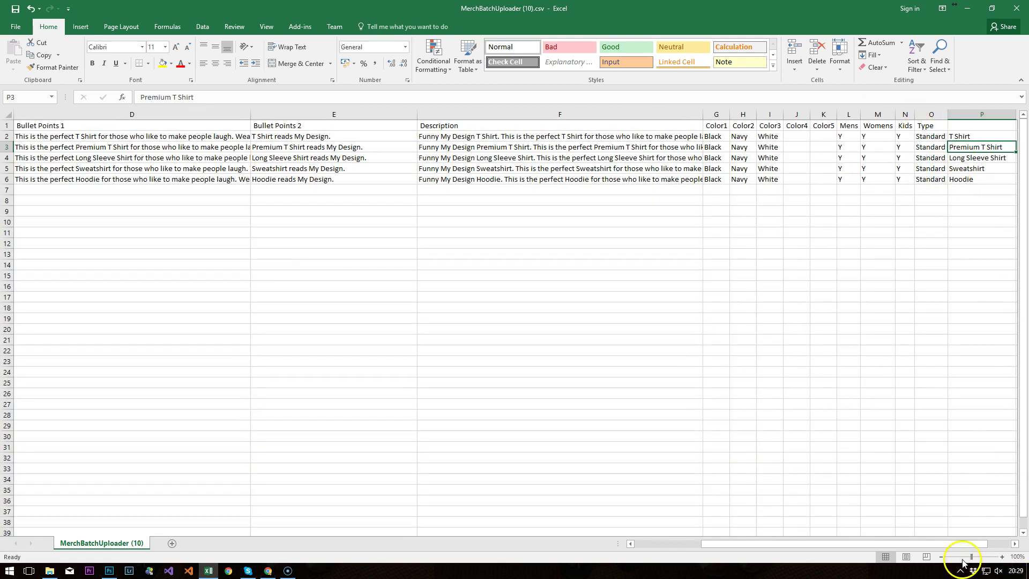
pyautogui.moveTo(965, 544); pyautogui.dragTo(977, 546)
pyautogui.click(806, 147)
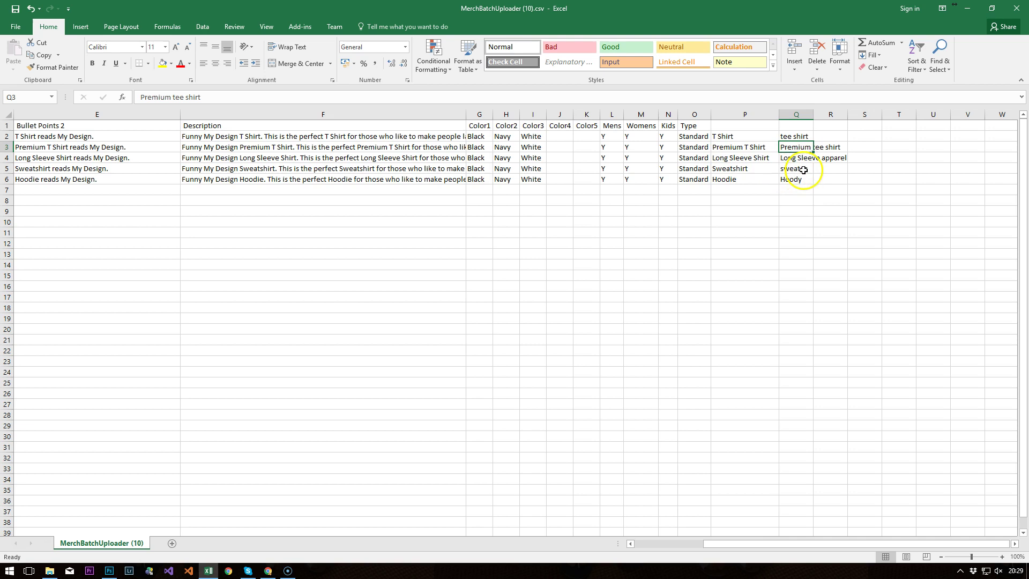
pyautogui.click(833, 136)
pyautogui.click(838, 168)
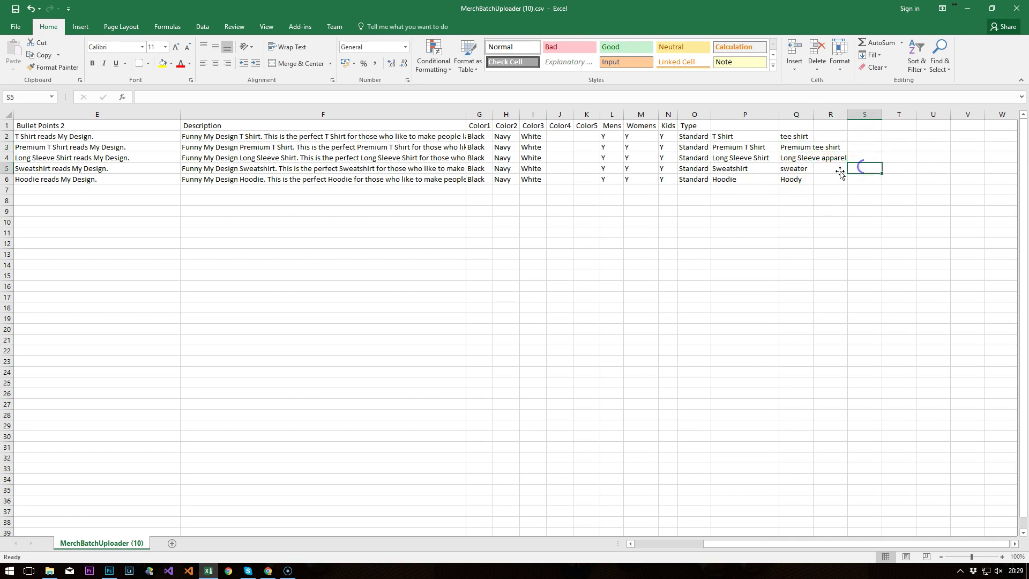
pyautogui.click(760, 180)
pyautogui.moveTo(646, 192); pyautogui.dragTo(8, 168)
# Enter prices 24, 30, 40 and 50 in C3:C6 and save the file in CSV format
pyautogui.click(429, 179)
pyautogui.click(255, 147)
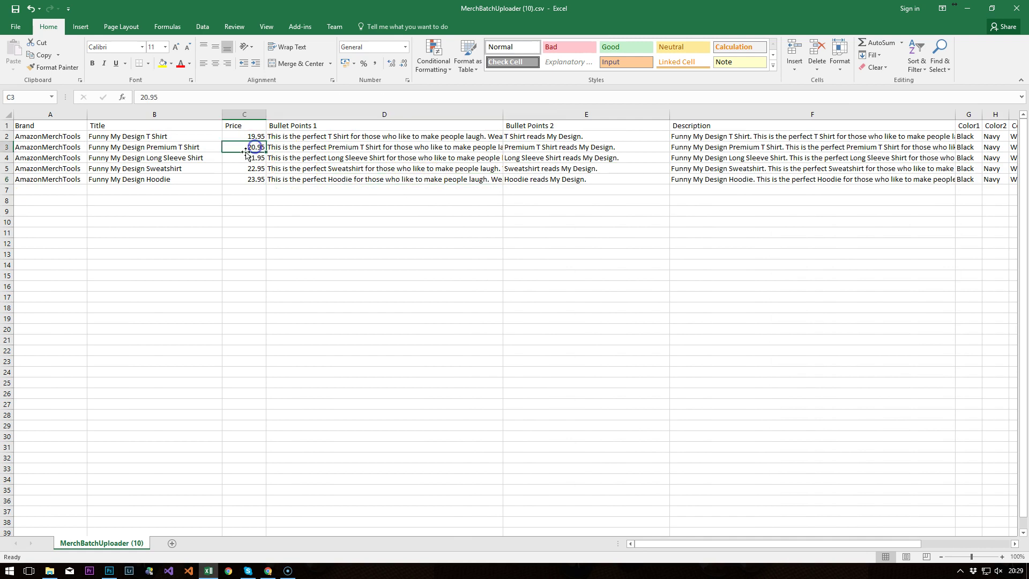
pyautogui.write('24')
pyautogui.press('Return')
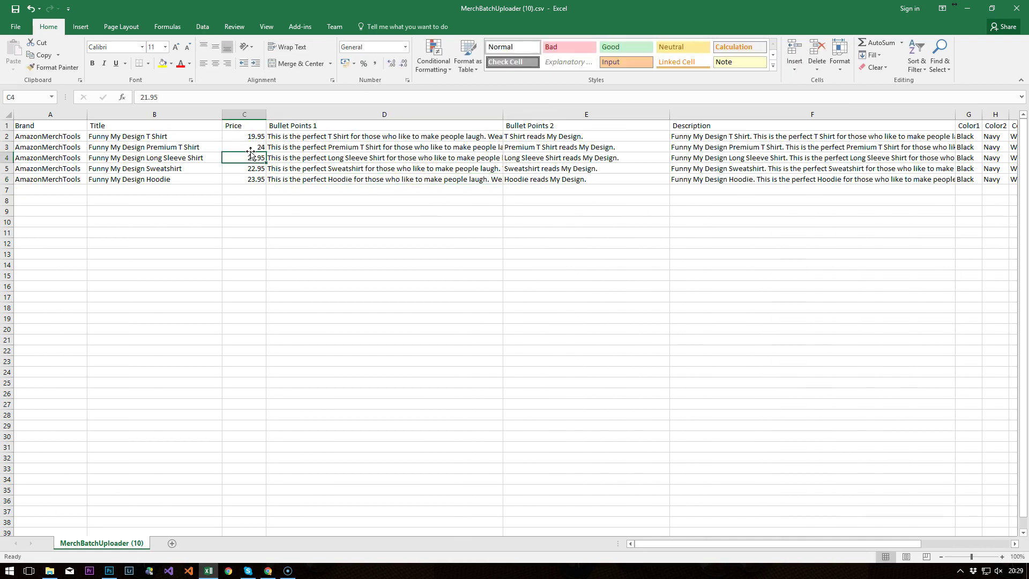
pyautogui.write('30')
pyautogui.press('Return')
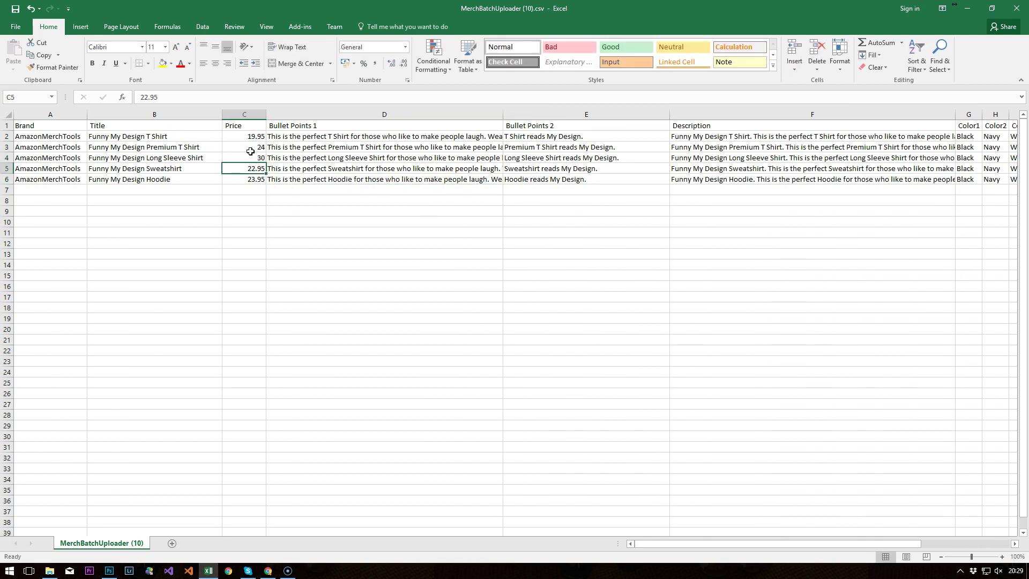
pyautogui.write('40')
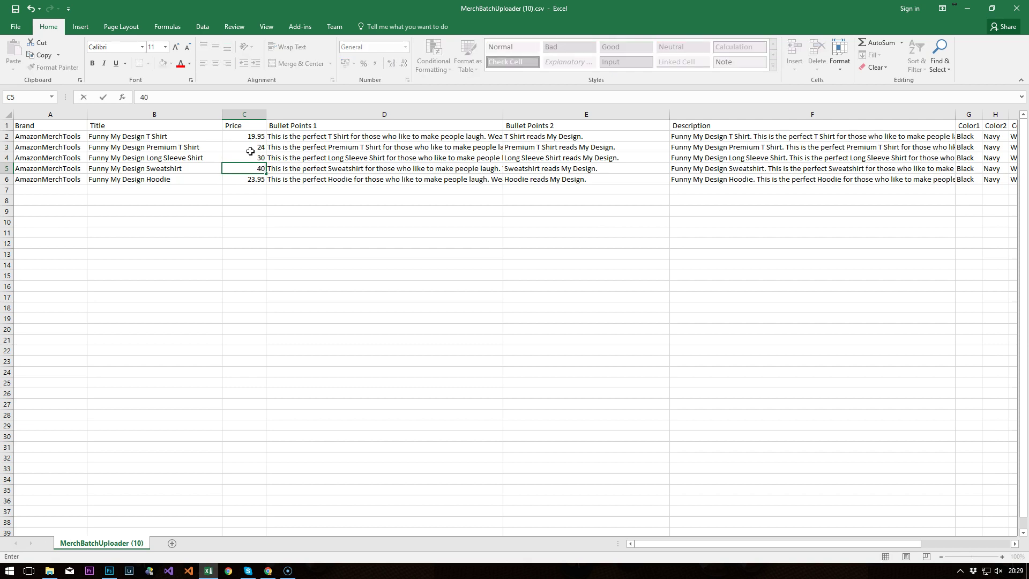
pyautogui.press('Return')
pyautogui.write('50')
pyautogui.press('Return')
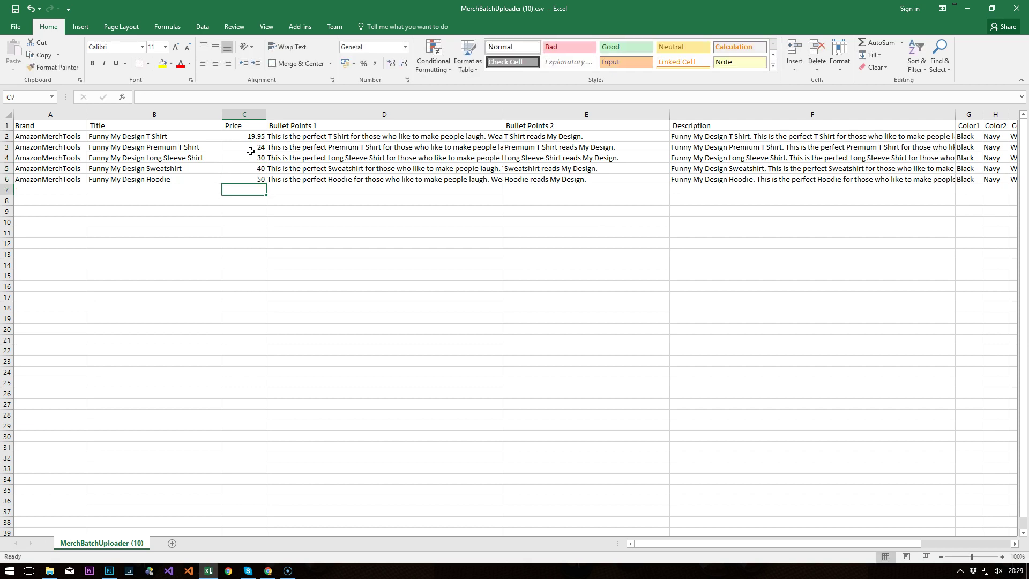
pyautogui.click(14, 13)
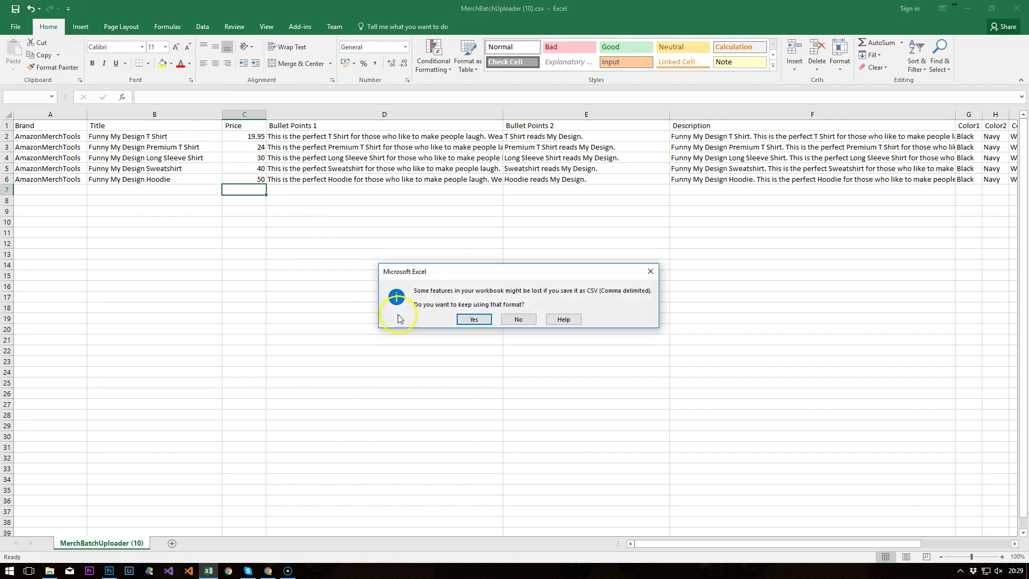
pyautogui.click(464, 317)
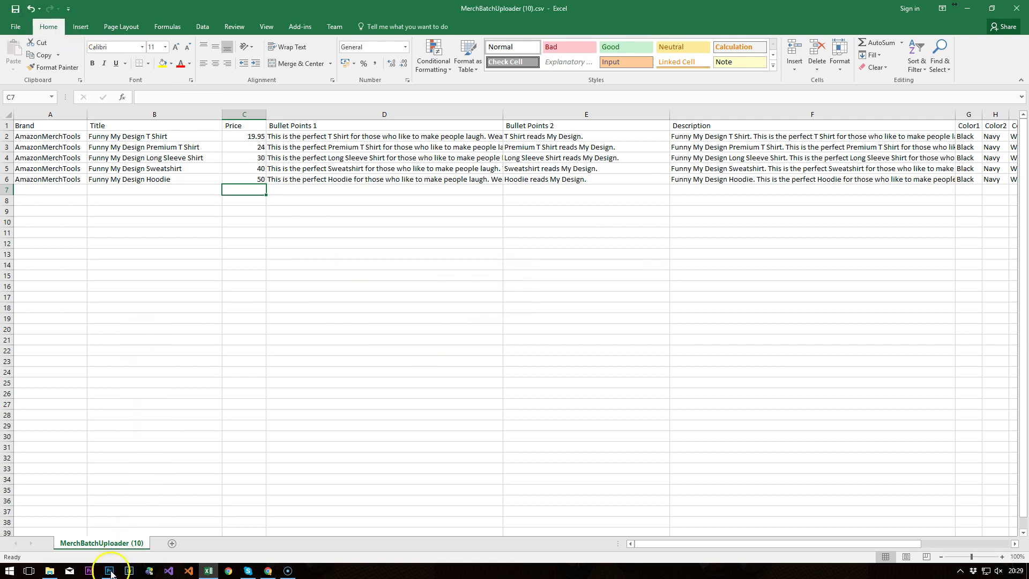
# Import MerchBatchUploader (10).csv into the Batch Uploader, browse its items, and return to item 1
pyautogui.click(269, 571)
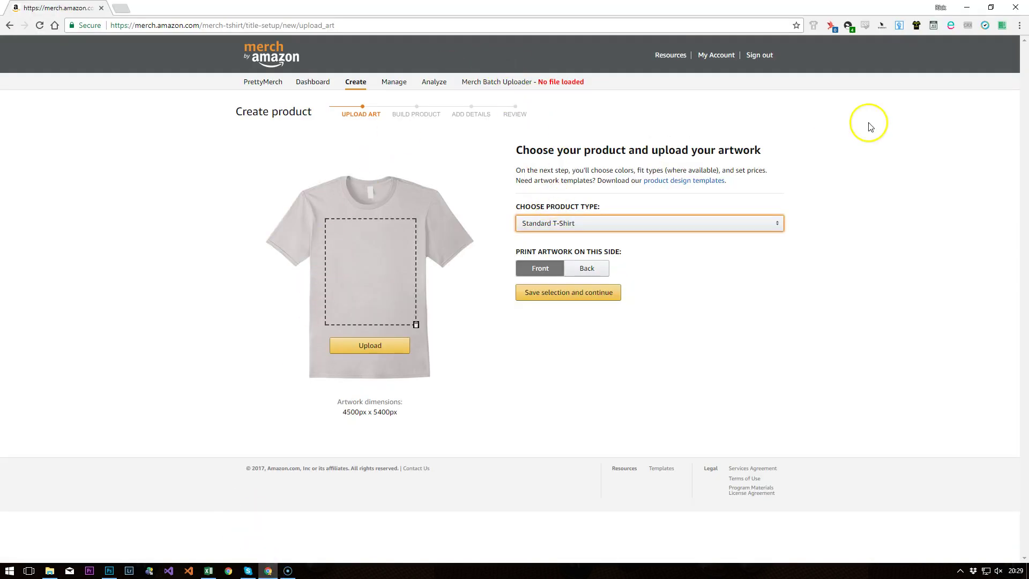
pyautogui.click(933, 27)
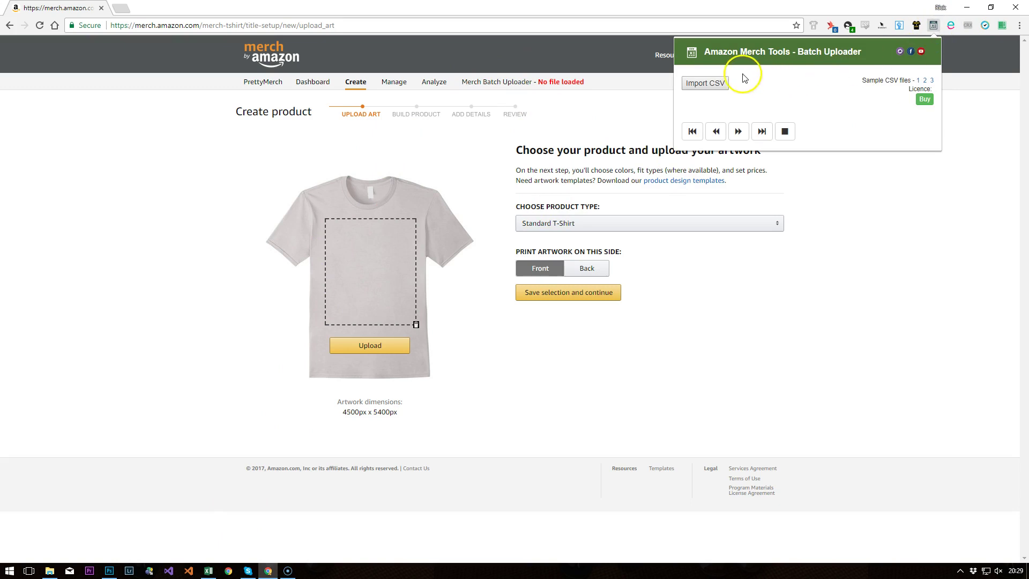
pyautogui.click(707, 86)
pyautogui.doubleClick(807, 106)
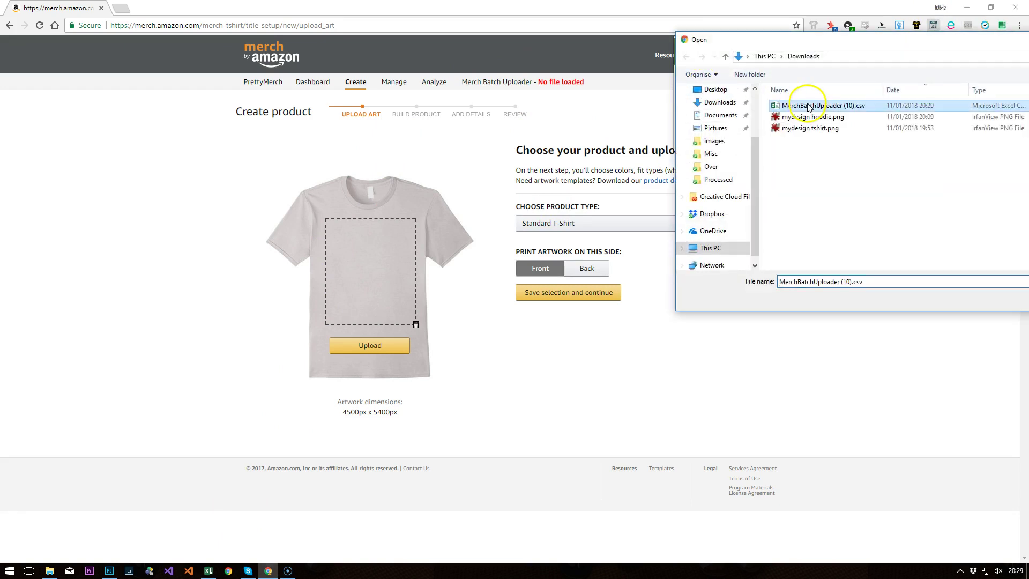
pyautogui.scroll(-4, 751, 268)
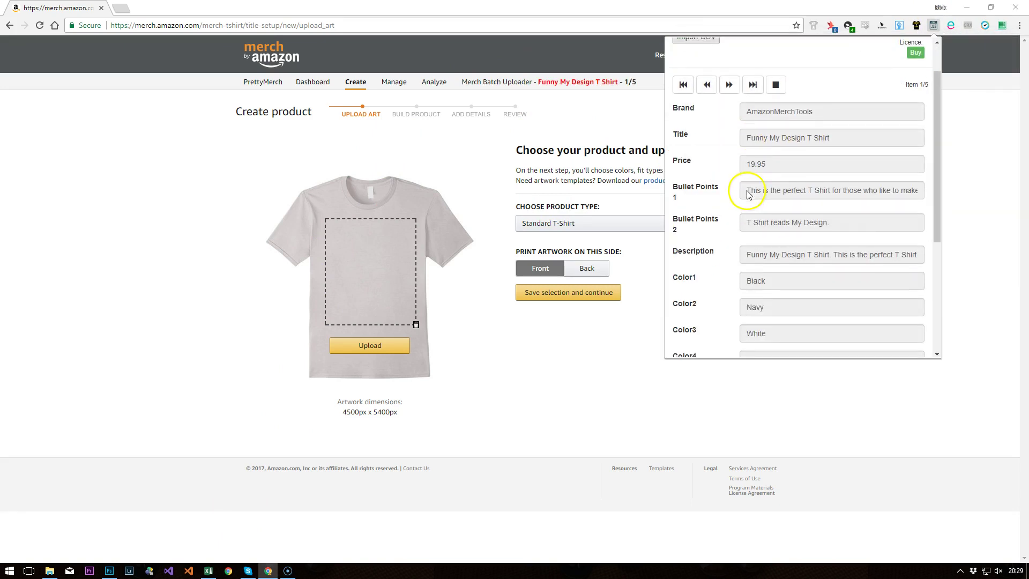
pyautogui.scroll(4, 754, 219)
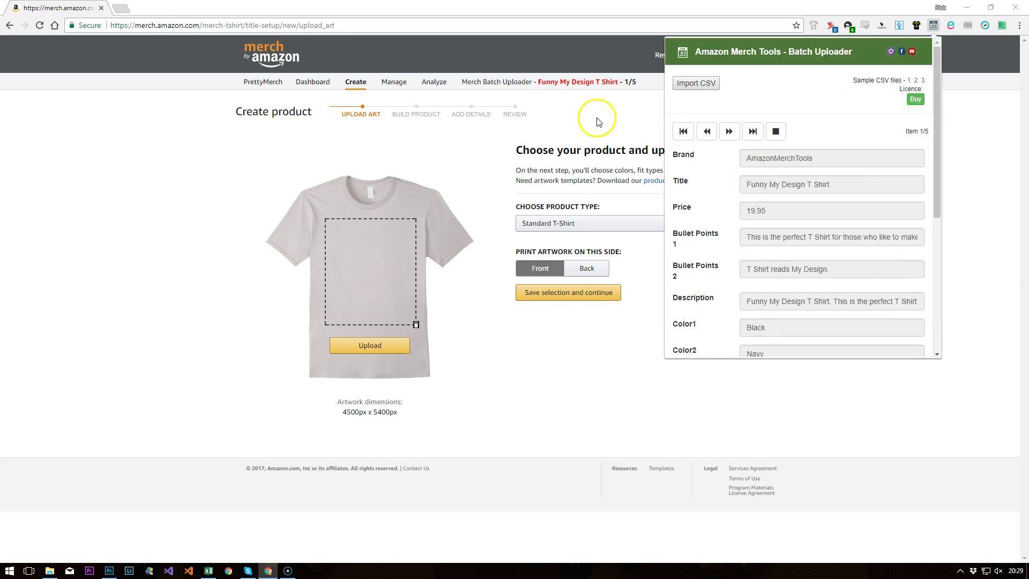
pyautogui.click(730, 132)
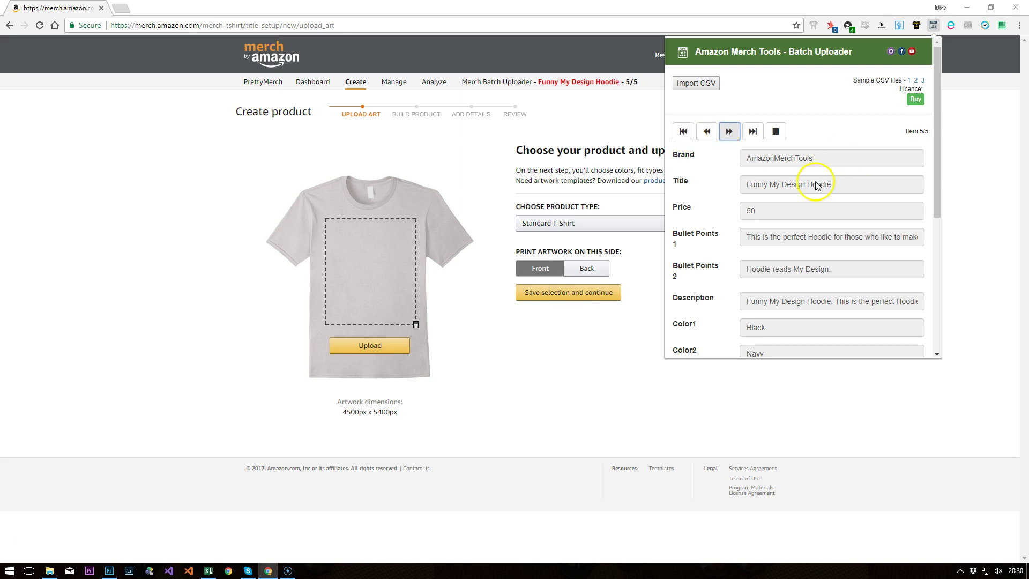
pyautogui.scroll(-2, 816, 188)
pyautogui.scroll(2, 816, 188)
pyautogui.click(683, 131)
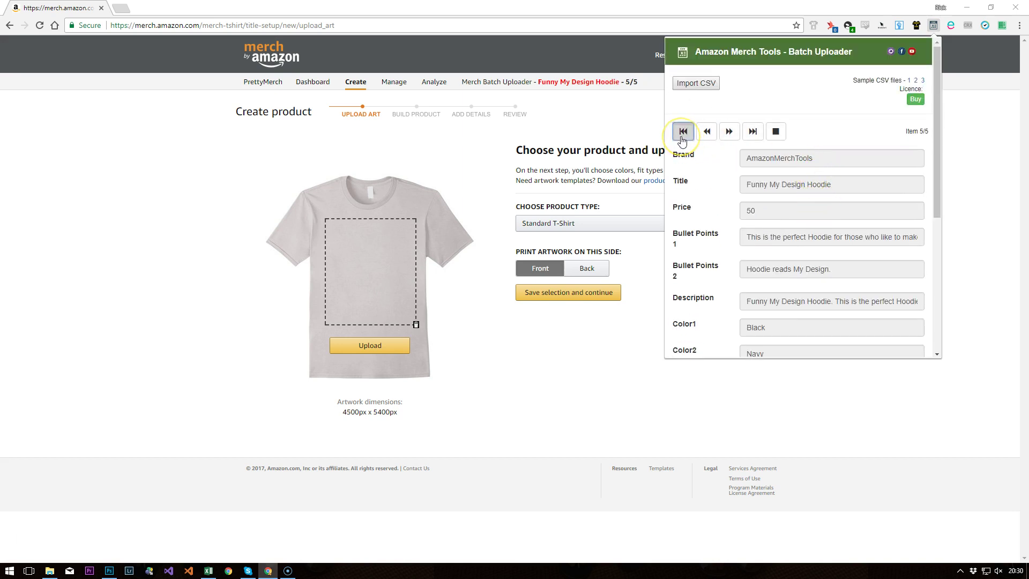
# Close the uploader popup and open four more Create product pages in new tabs
pyautogui.click(625, 146)
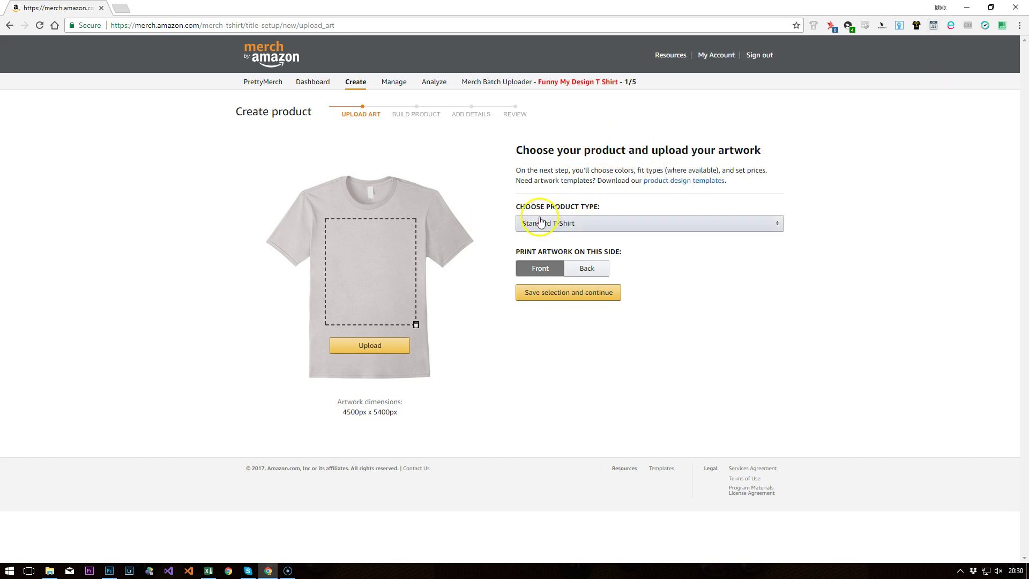
pyautogui.middleClick(357, 86)
pyautogui.middleClick(358, 87)
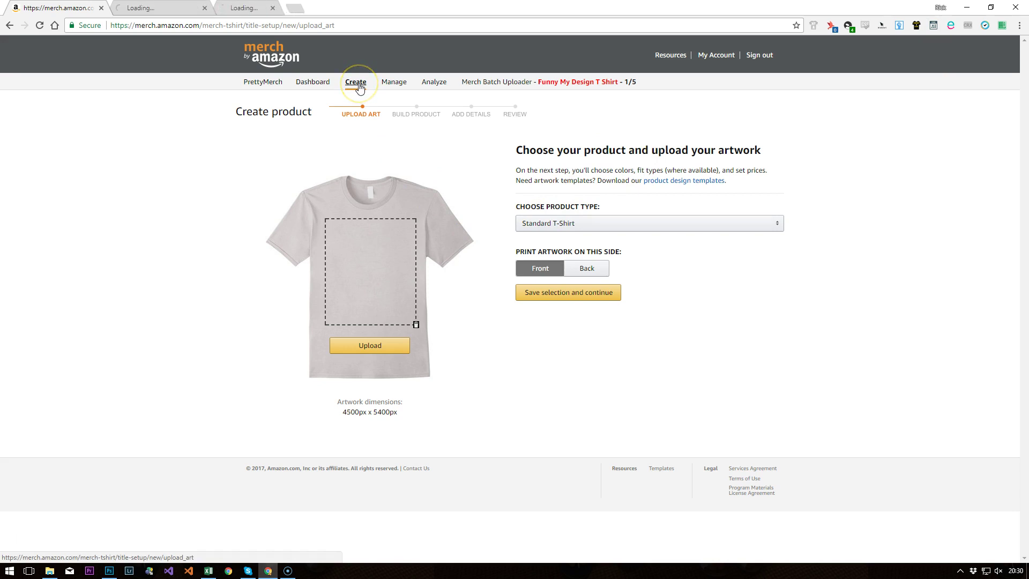
pyautogui.middleClick(358, 87)
pyautogui.middleClick(358, 86)
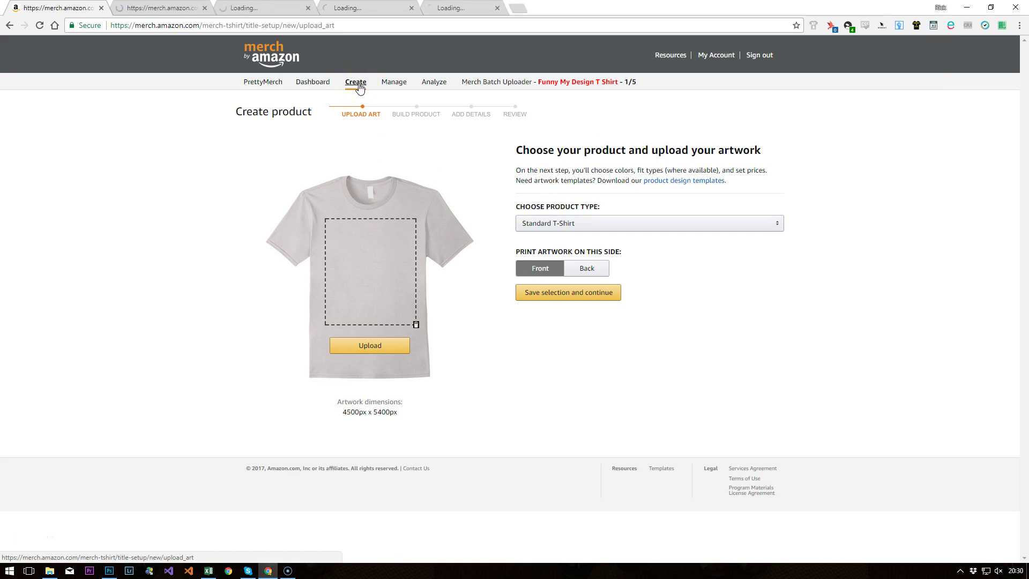
# Upload mydesign tshirt.png as the artwork in each of the four product tabs
pyautogui.click(369, 346)
pyautogui.doubleClick(158, 87)
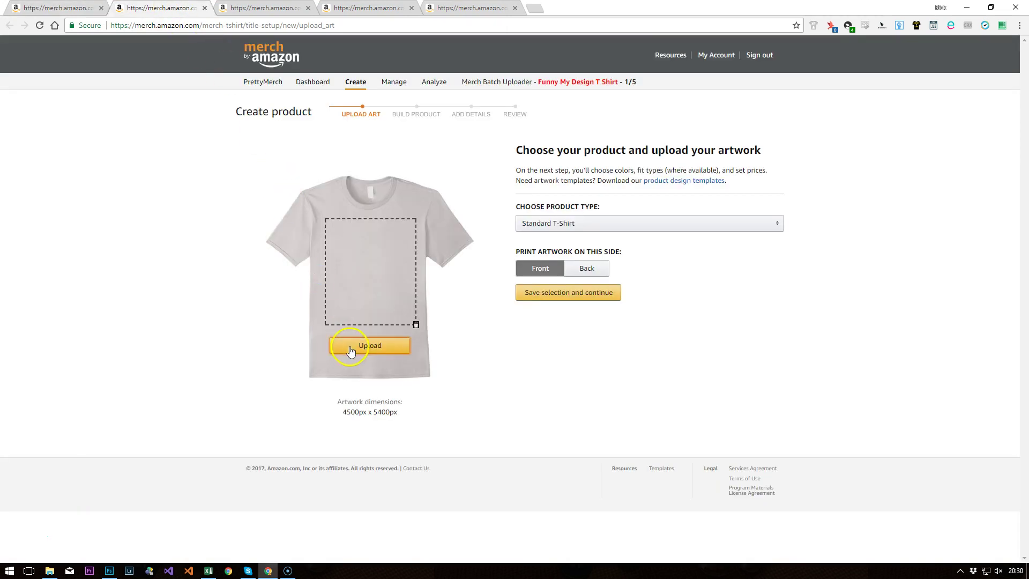
pyautogui.click(351, 348)
pyautogui.doubleClick(133, 86)
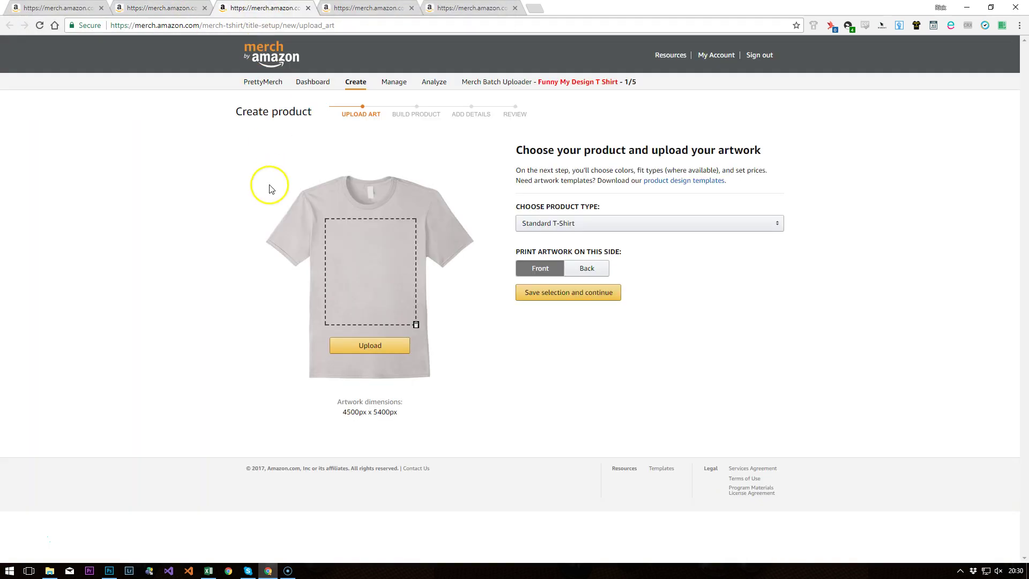
pyautogui.click(368, 343)
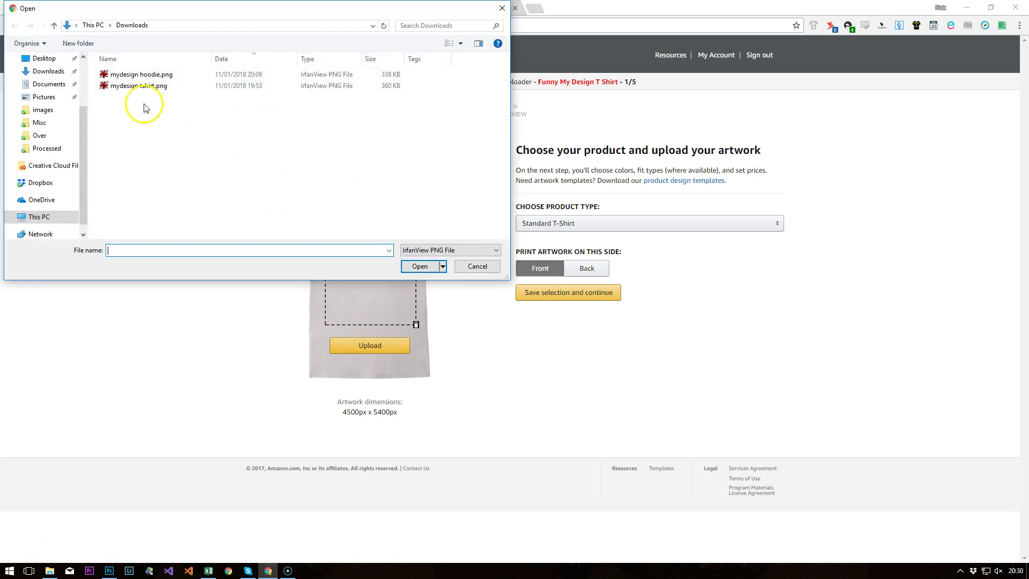
pyautogui.doubleClick(138, 85)
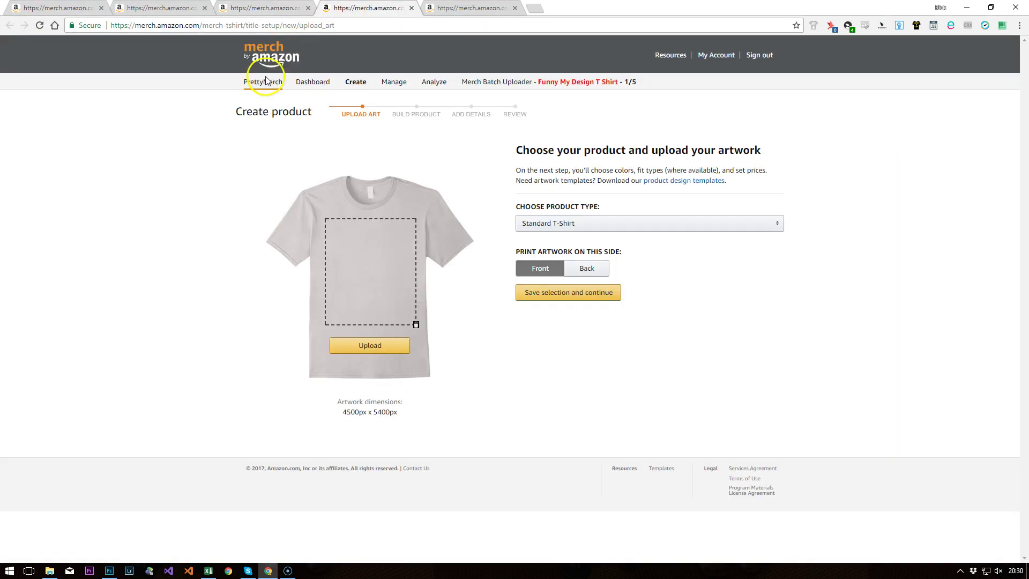
pyautogui.click(346, 347)
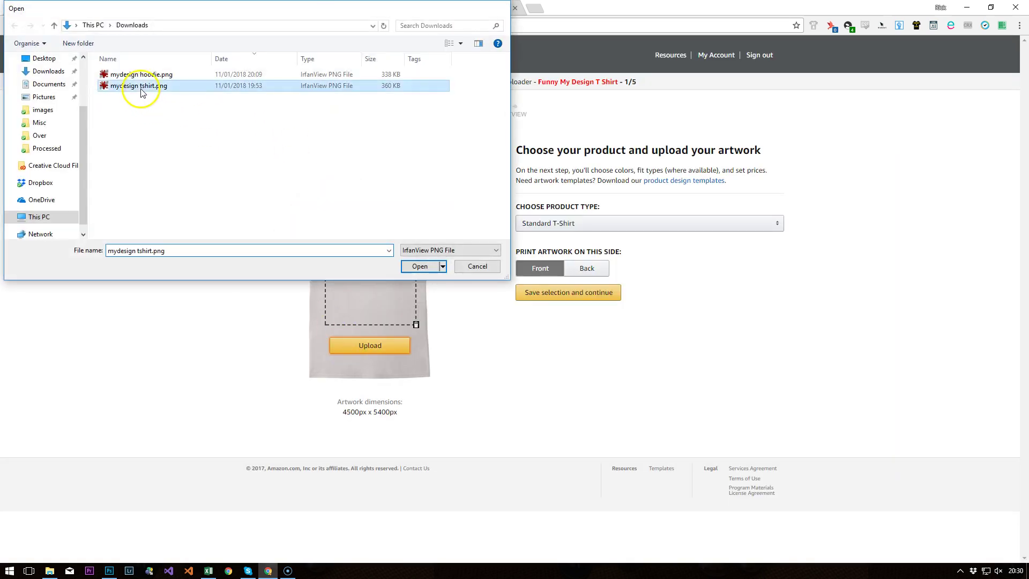
pyautogui.doubleClick(138, 86)
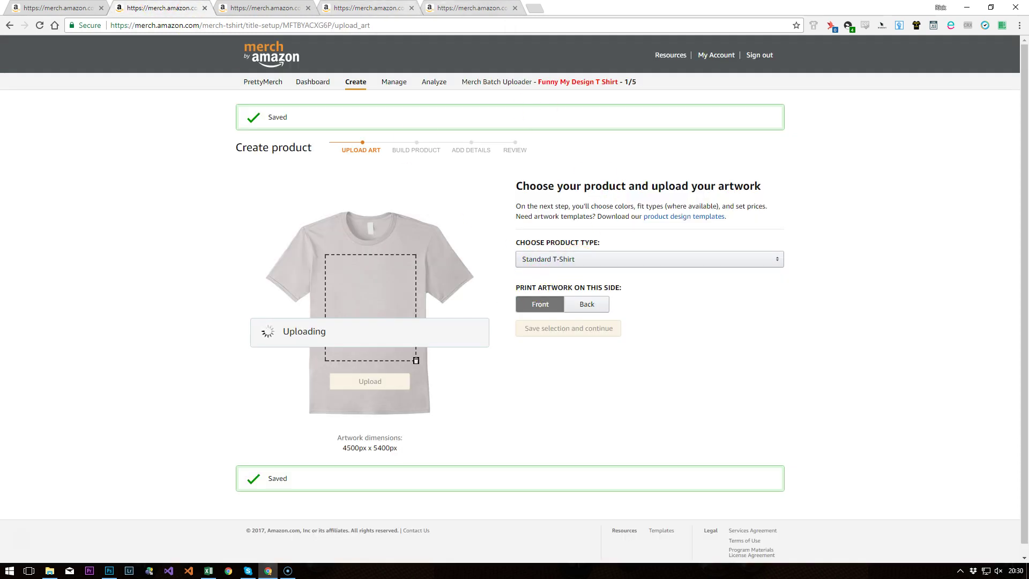
# Make the fifth product a Pullover Hoodie and upload mydesign hoodie.png as its artwork
pyautogui.click(572, 224)
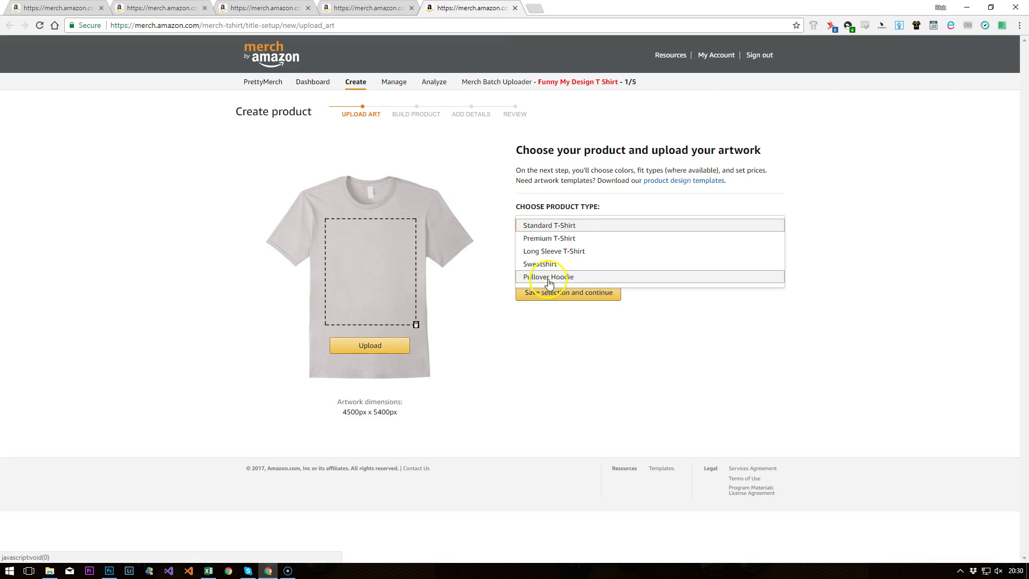
pyautogui.click(549, 277)
pyautogui.click(370, 323)
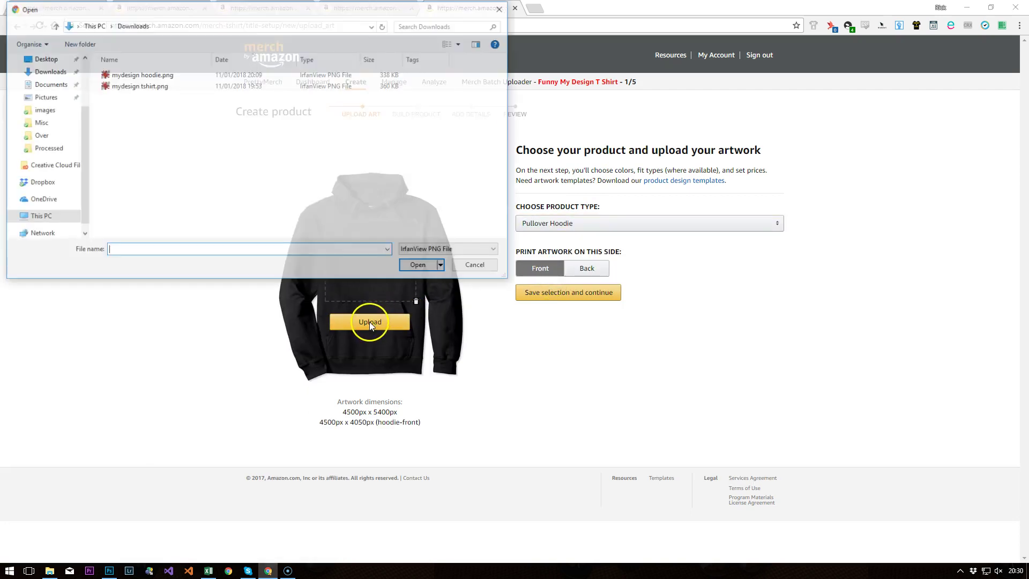
pyautogui.doubleClick(142, 75)
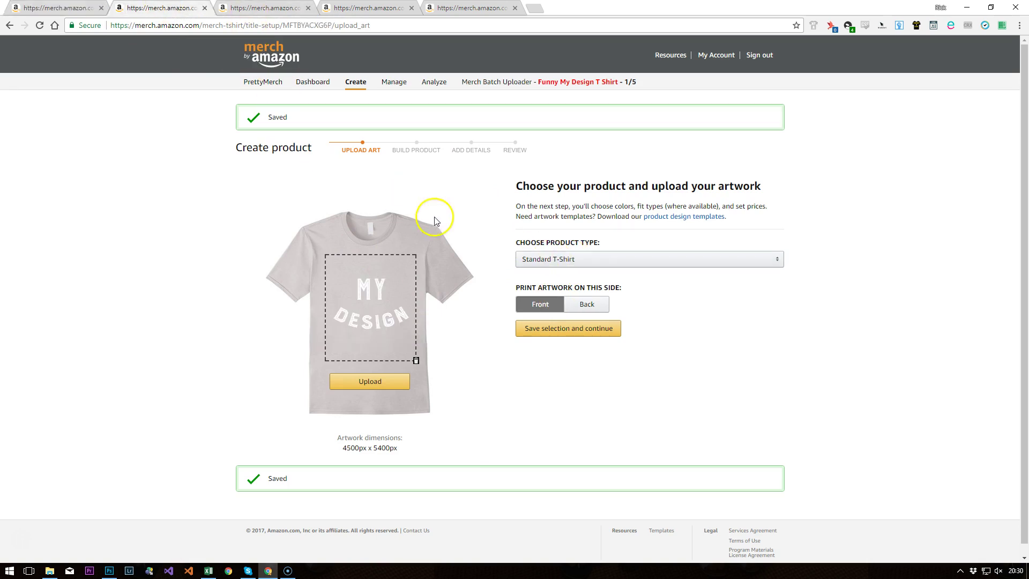
# Set products 2, 3 and 4 to Premium T-Shirt, Long Sleeve T-Shirt and Sweatshirt
pyautogui.click(545, 262)
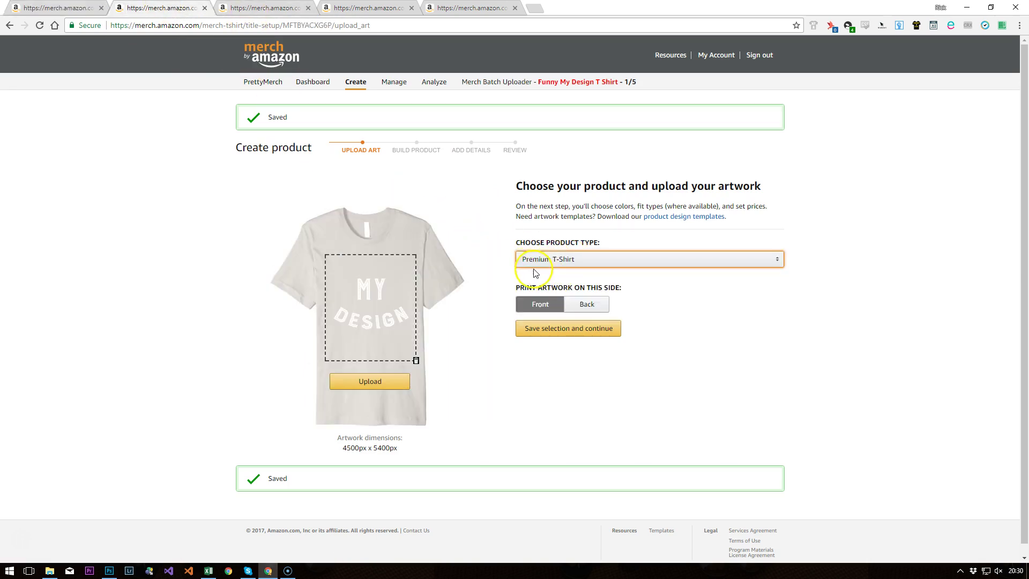
pyautogui.click(252, 7)
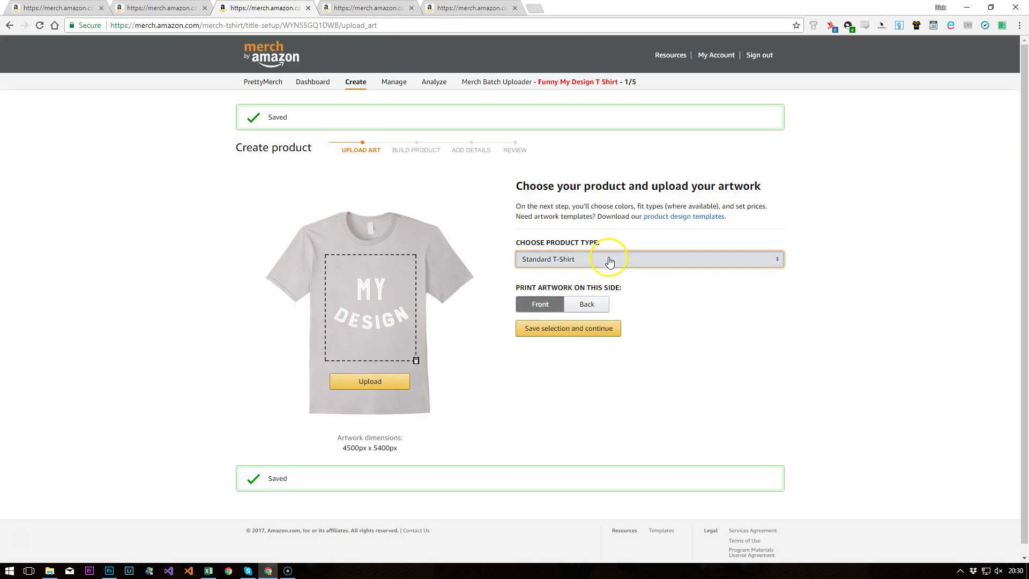
pyautogui.click(611, 259)
pyautogui.click(579, 290)
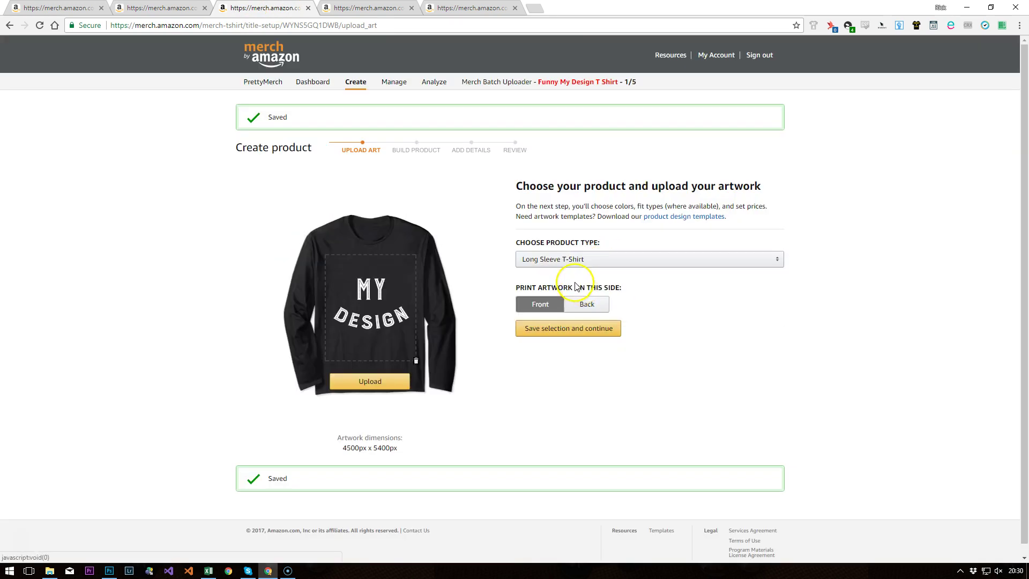
pyautogui.click(351, 8)
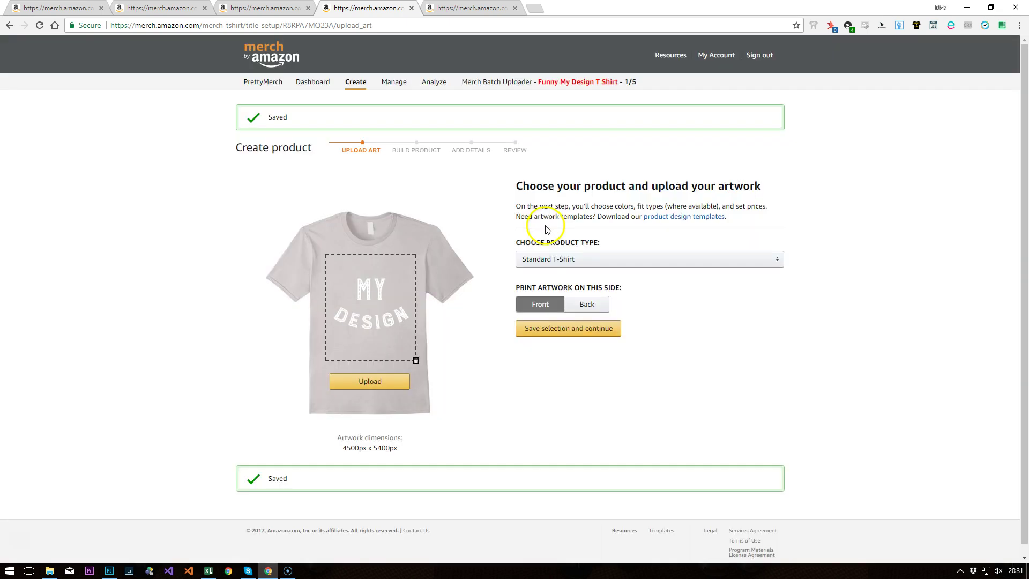
pyautogui.click(550, 260)
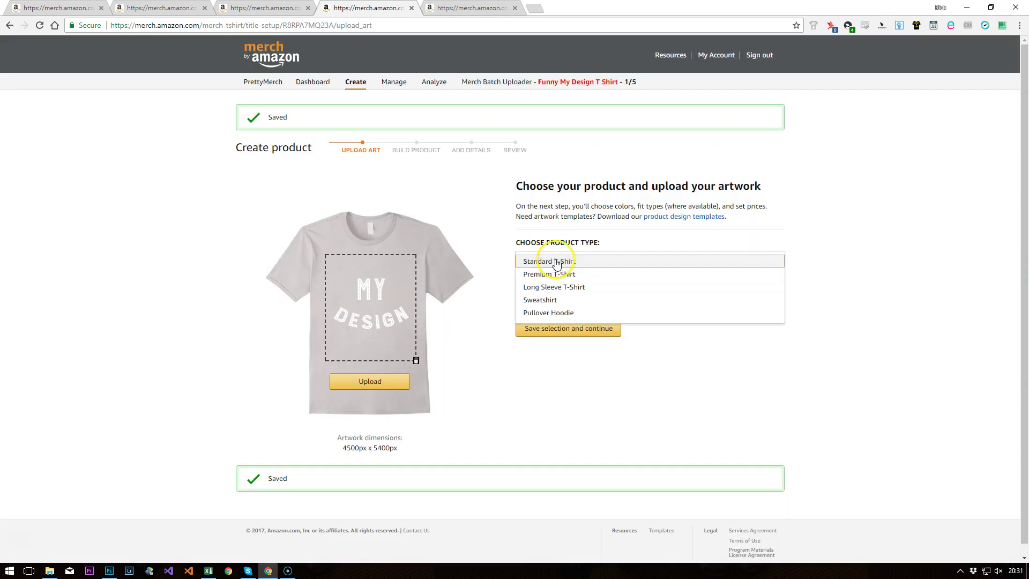
pyautogui.click(538, 300)
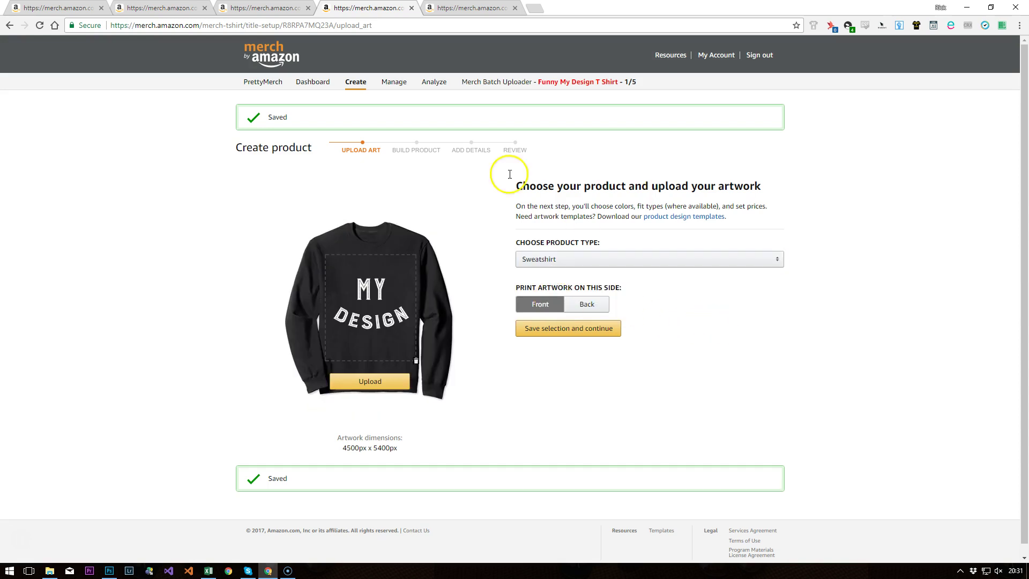
# Check each product tab and return to the first product's page
pyautogui.click(453, 8)
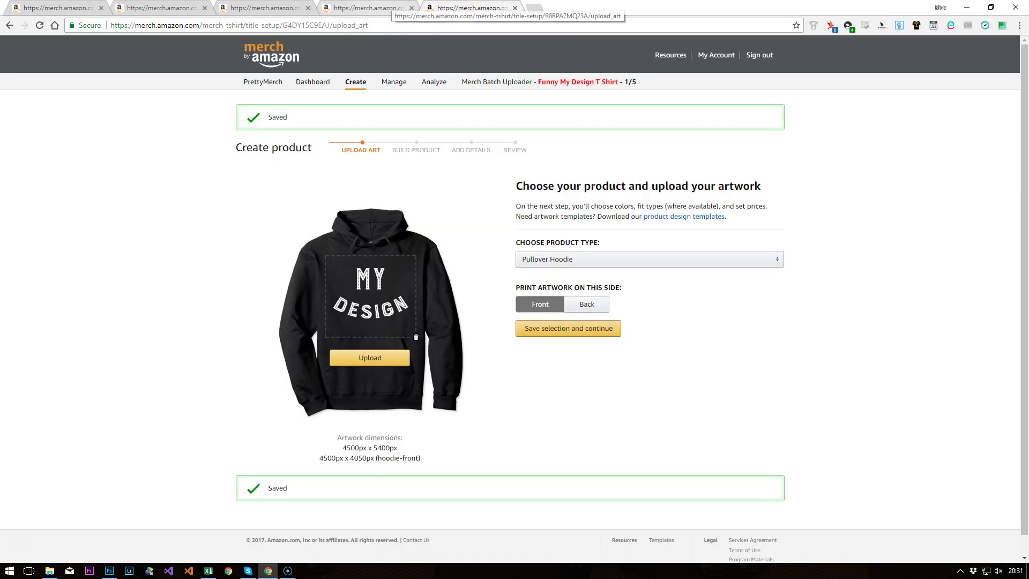
pyautogui.click(375, 8)
pyautogui.click(266, 8)
pyautogui.click(160, 8)
pyautogui.click(56, 8)
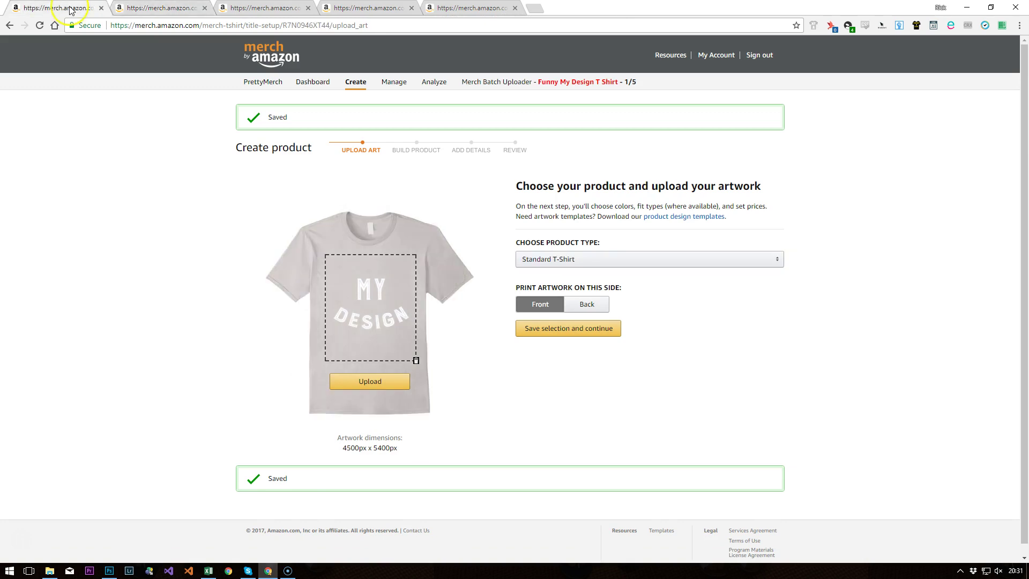
# Save the first T-shirt's artwork, fill its form from the CSV, add Red, and save at 19.95
pyautogui.click(572, 329)
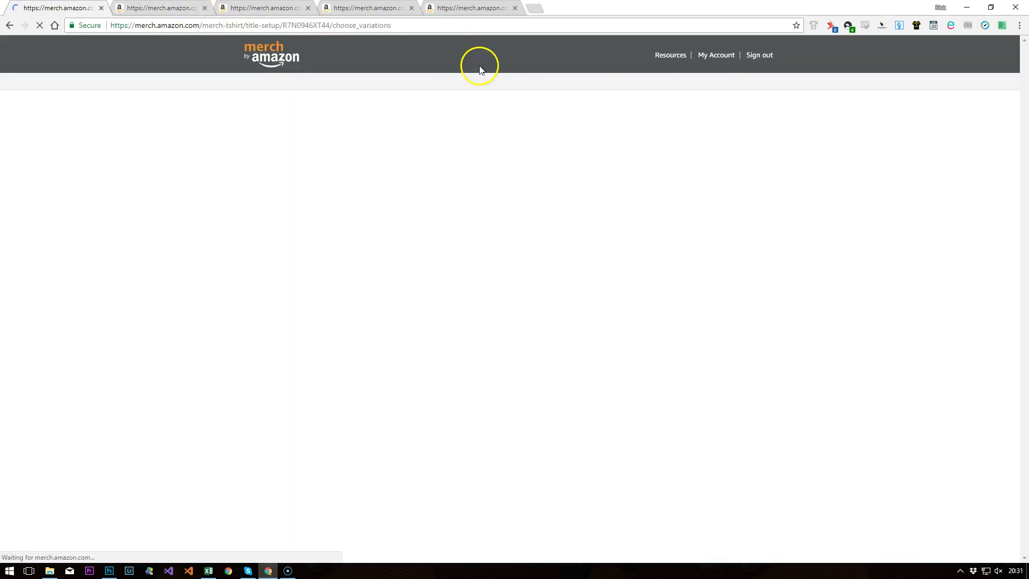
pyautogui.click(934, 26)
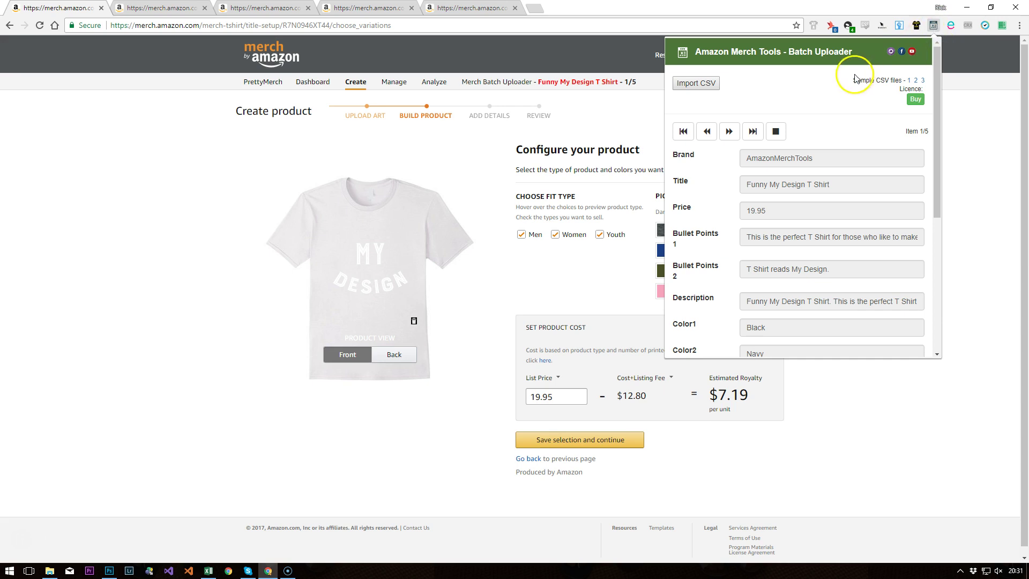
pyautogui.scroll(-3, 688, 214)
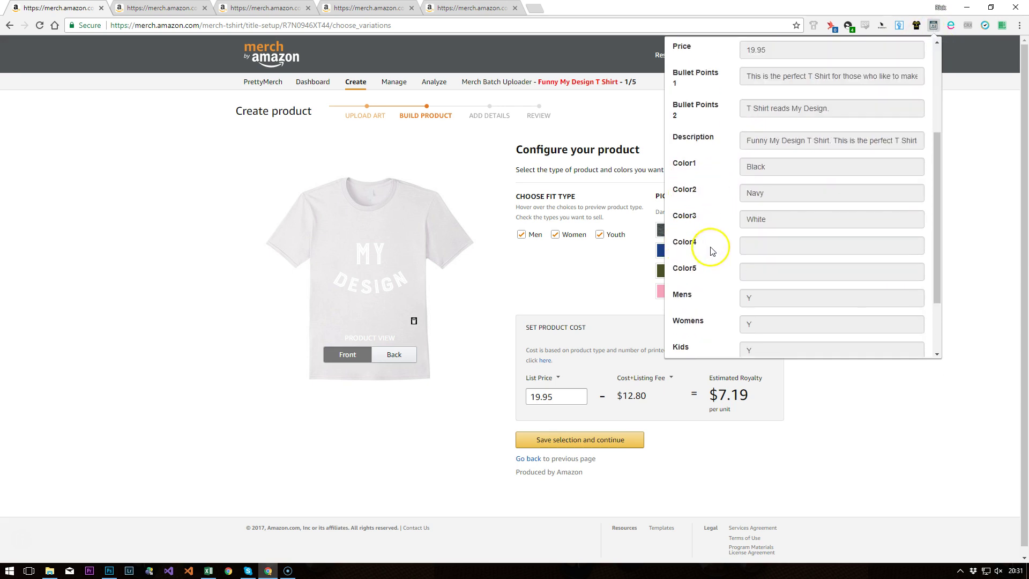
pyautogui.click(619, 200)
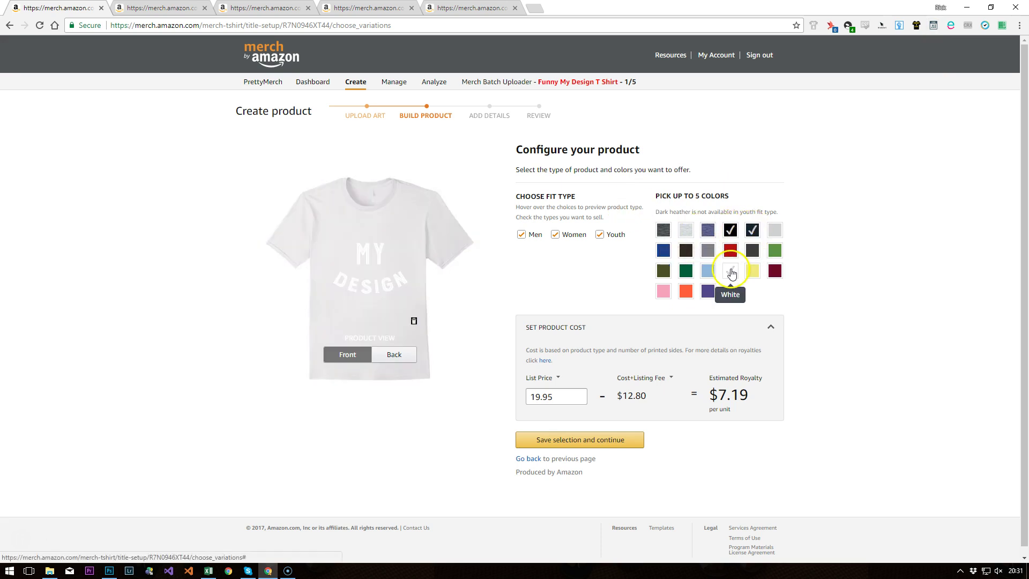
pyautogui.click(730, 251)
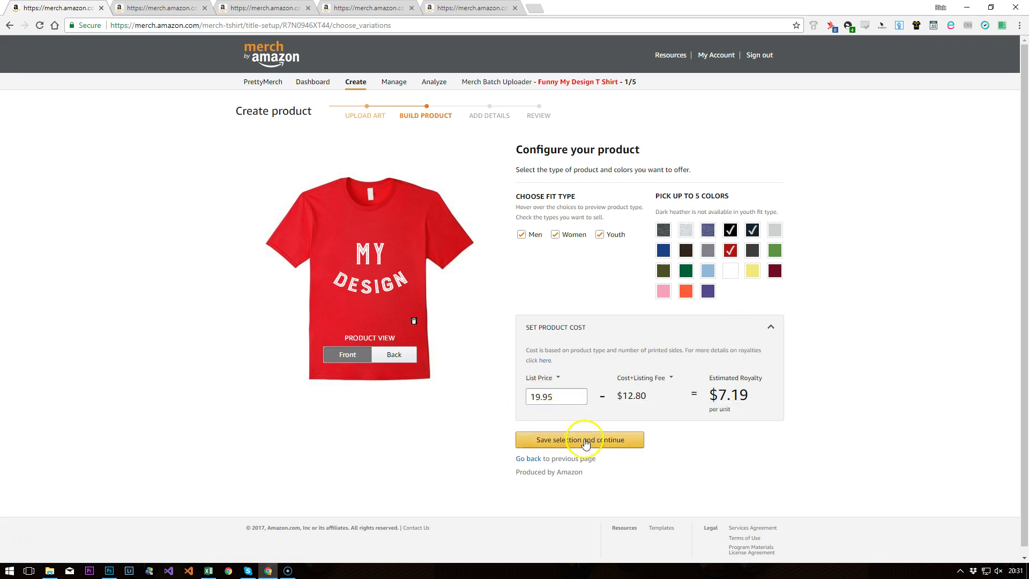
pyautogui.click(586, 443)
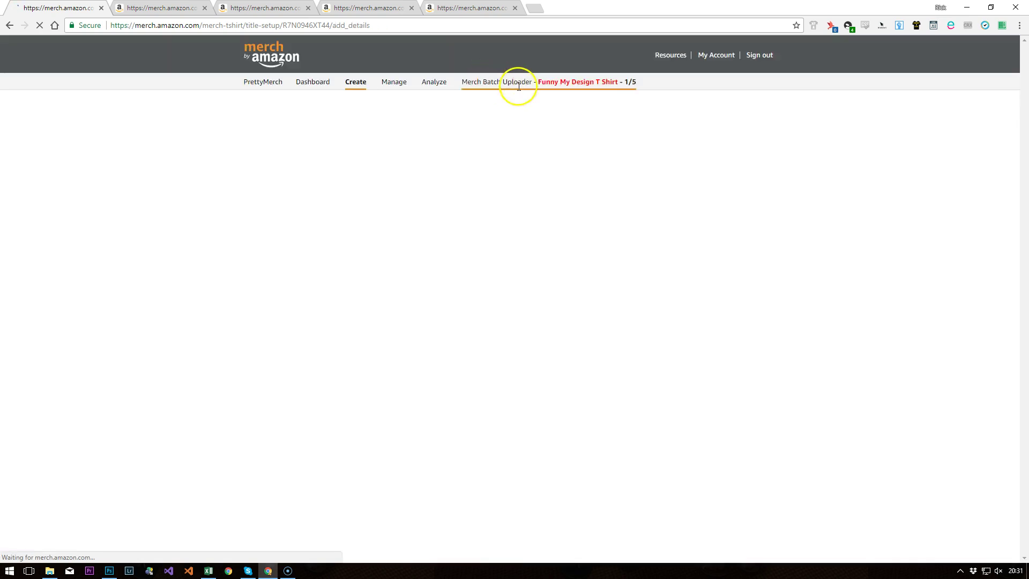
# Save Funny My Design T Shirt's details as a draft and move to the Premium T-Shirt tab
pyautogui.click(478, 251)
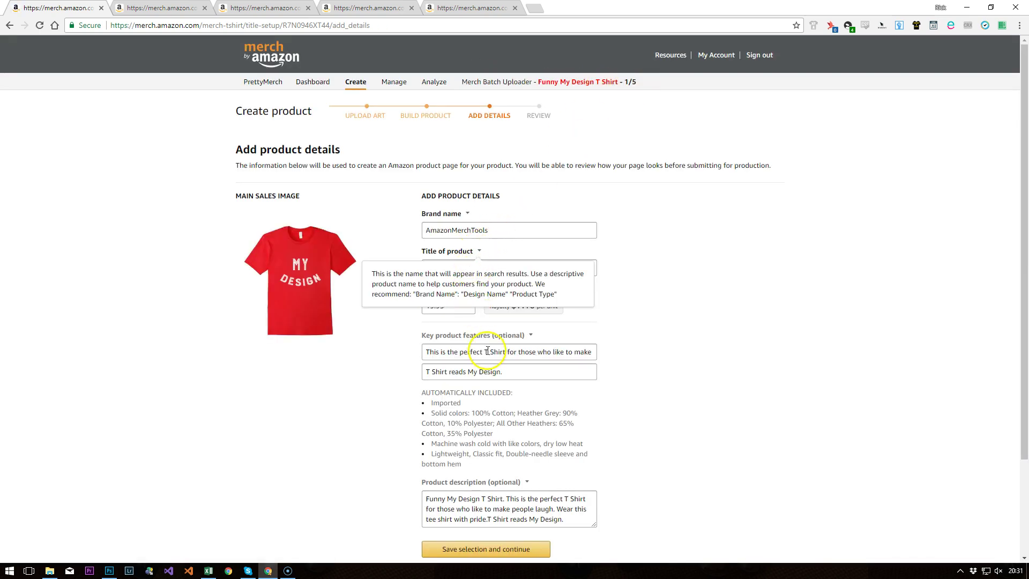
pyautogui.click(501, 551)
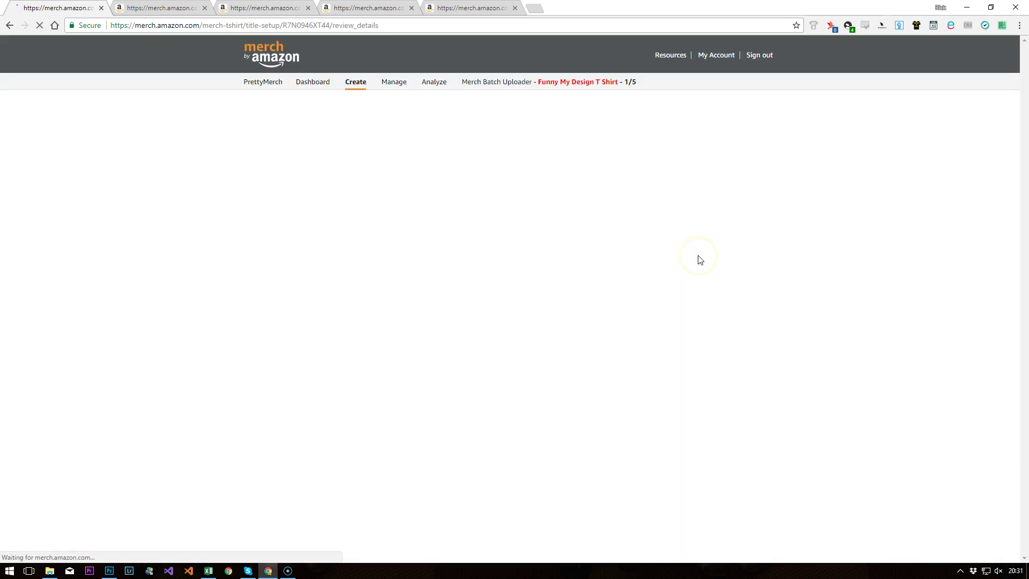
pyautogui.click(697, 316)
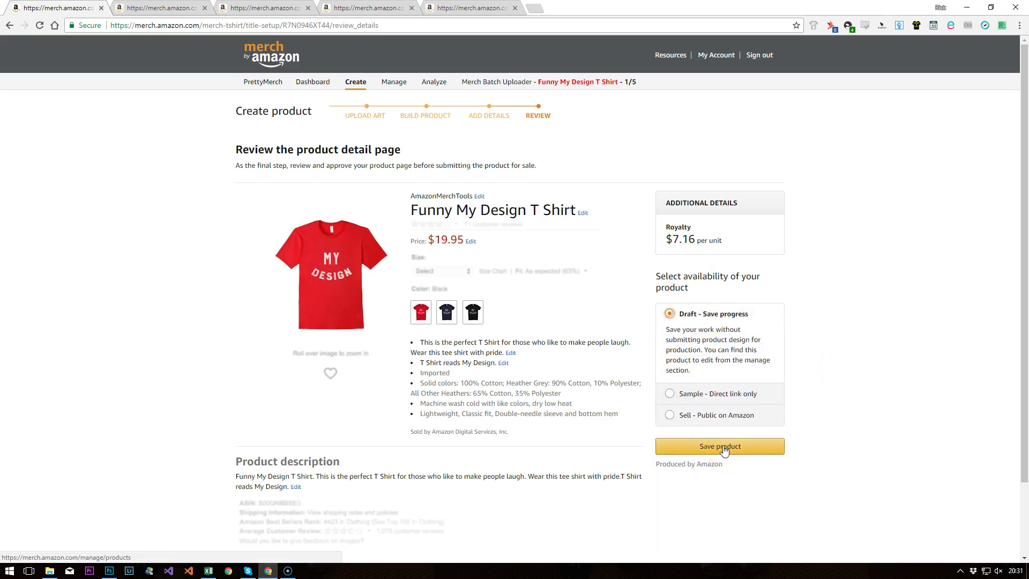
pyautogui.click(721, 446)
pyautogui.click(161, 8)
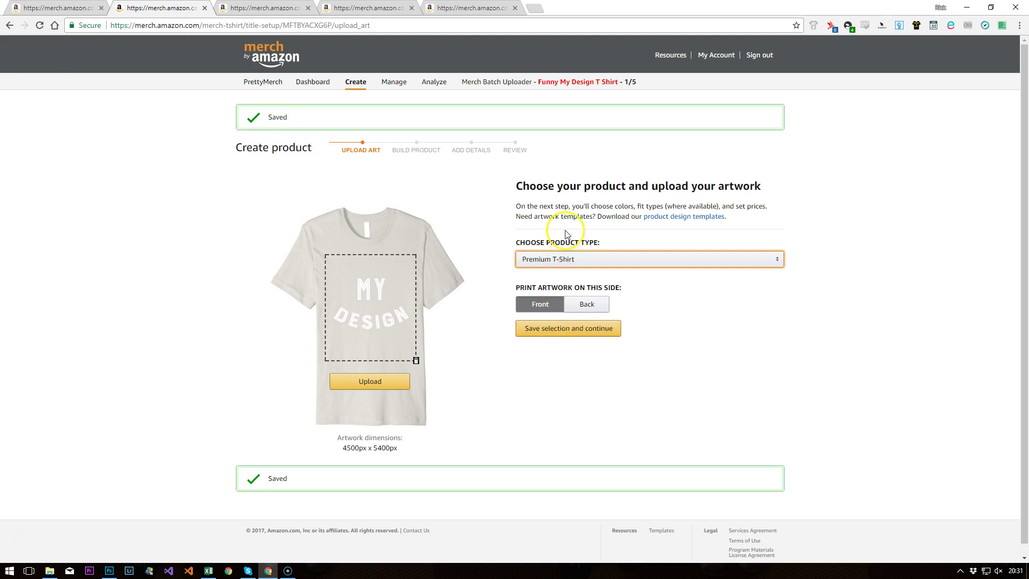
# Advance the Batch Uploader to item 2/5 and save the Premium T-Shirt's artwork
pyautogui.click(933, 26)
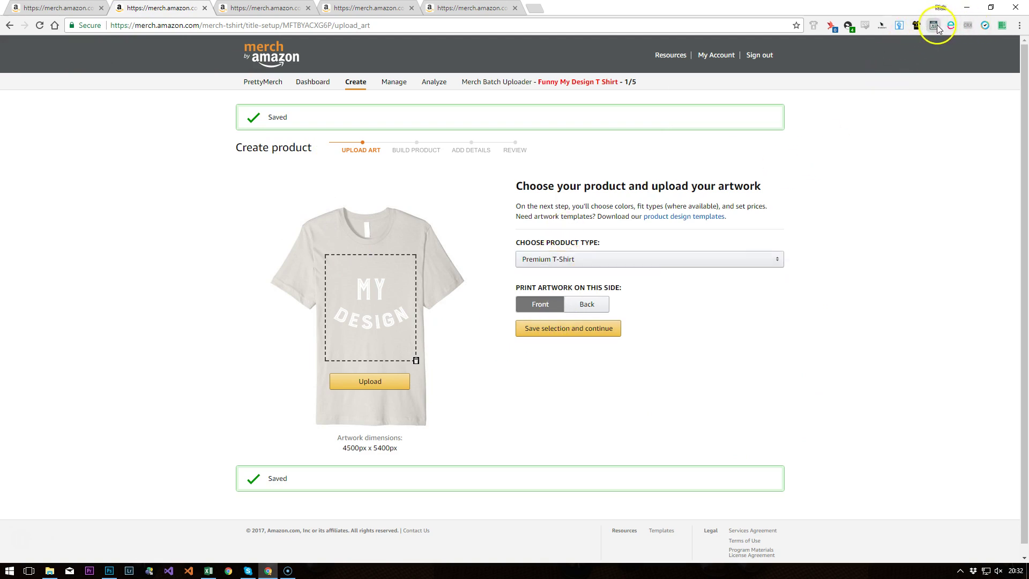
pyautogui.click(730, 131)
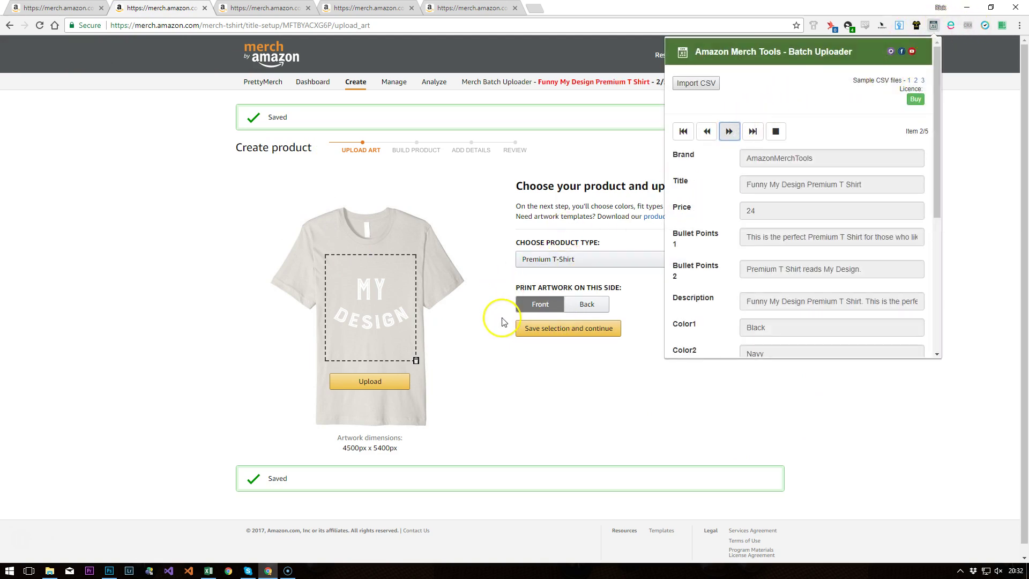
pyautogui.click(544, 332)
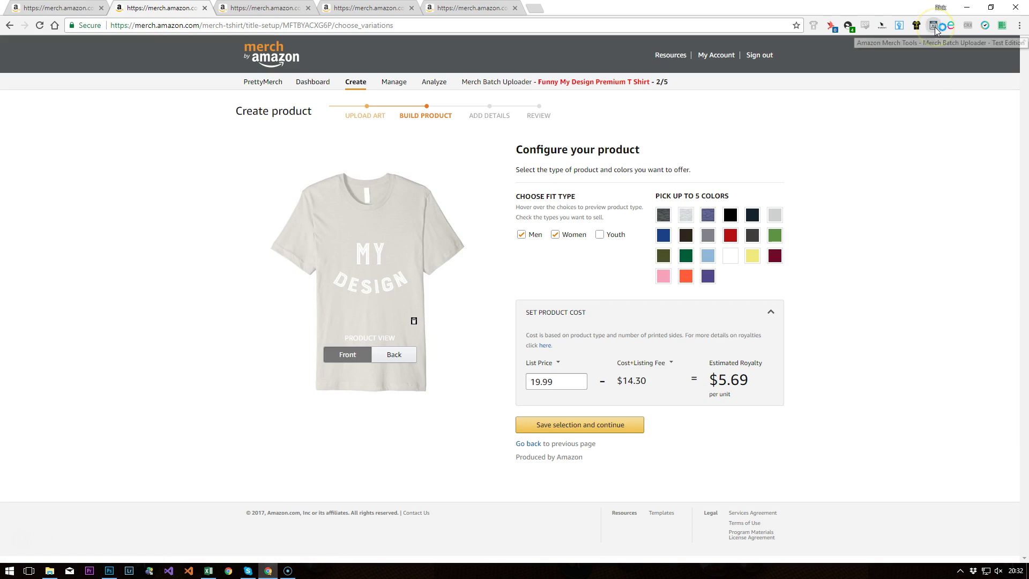
# Fill the Premium T Shirt's form from the CSV, add Purple, and save its price 24 and details
pyautogui.click(933, 25)
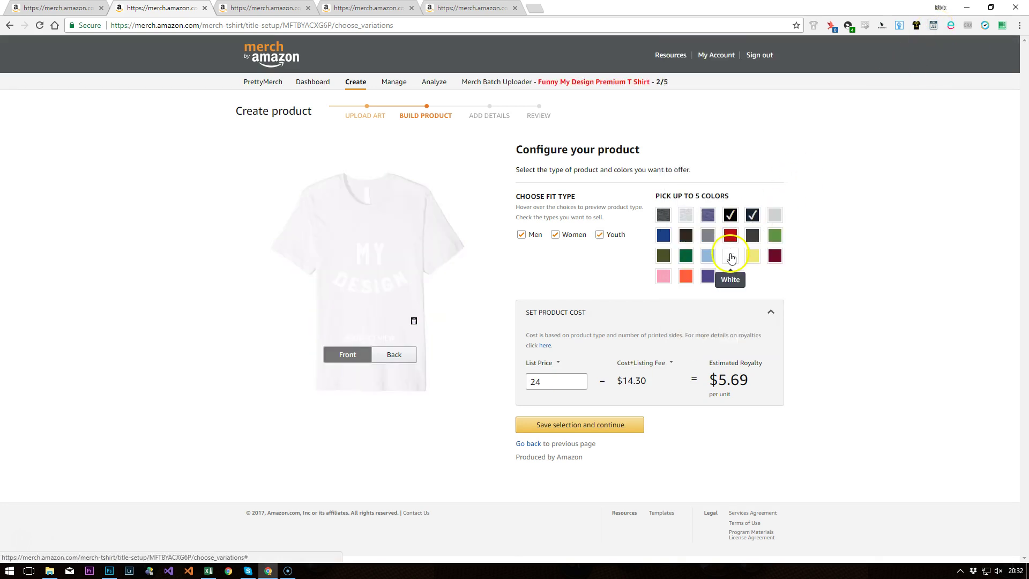
pyautogui.click(707, 277)
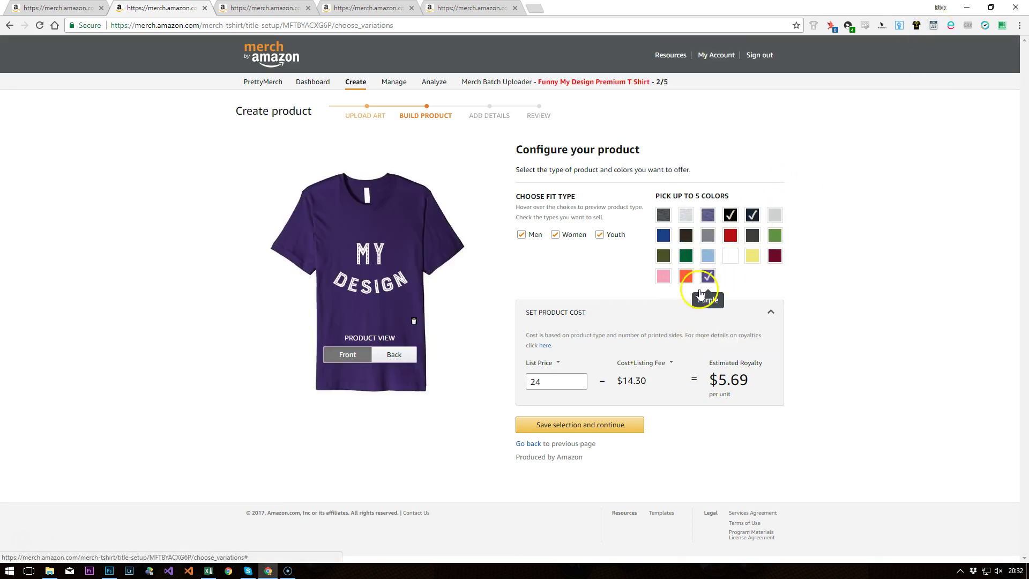
pyautogui.click(537, 429)
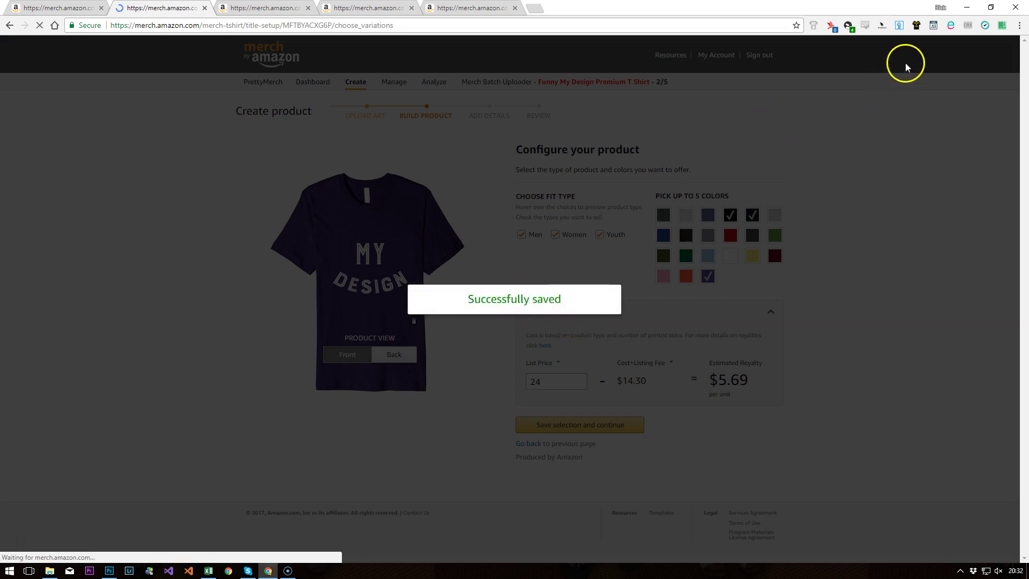
pyautogui.scroll(-3, 647, 304)
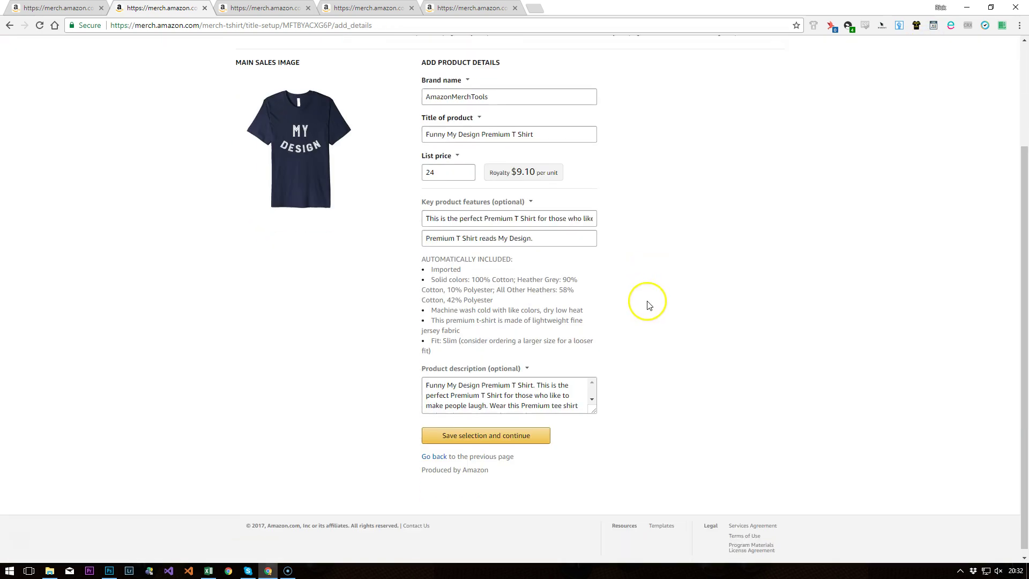
pyautogui.click(479, 433)
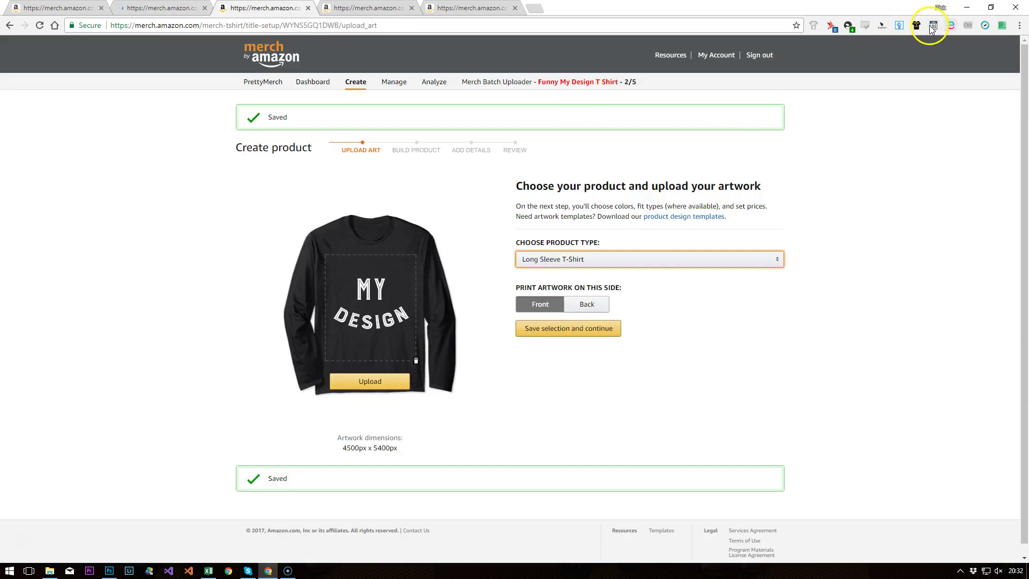
# Advance the Batch Uploader to item 3/5 and save the Long Sleeve Shirt's artwork
pyautogui.click(933, 25)
pyautogui.click(729, 132)
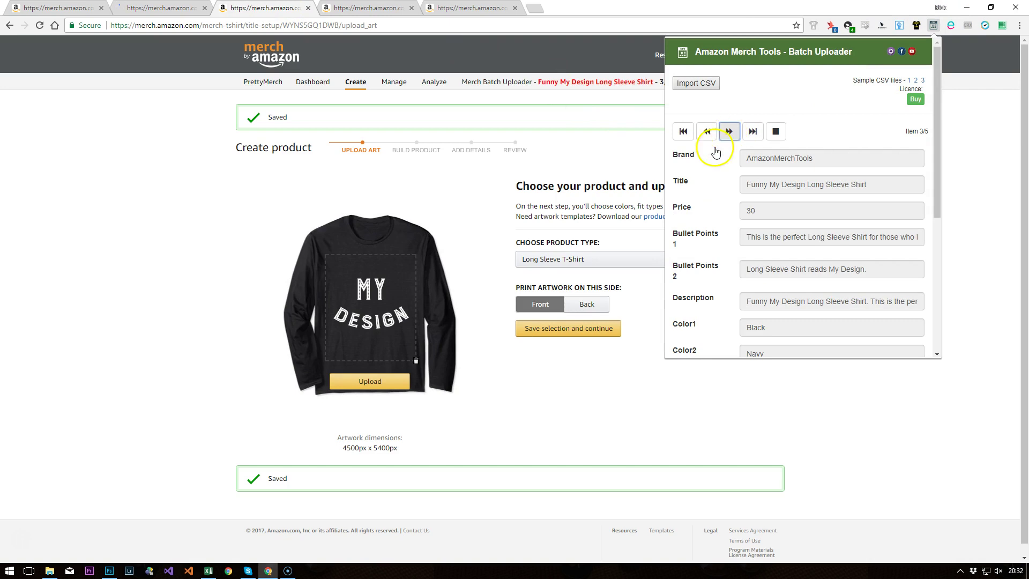
pyautogui.click(591, 329)
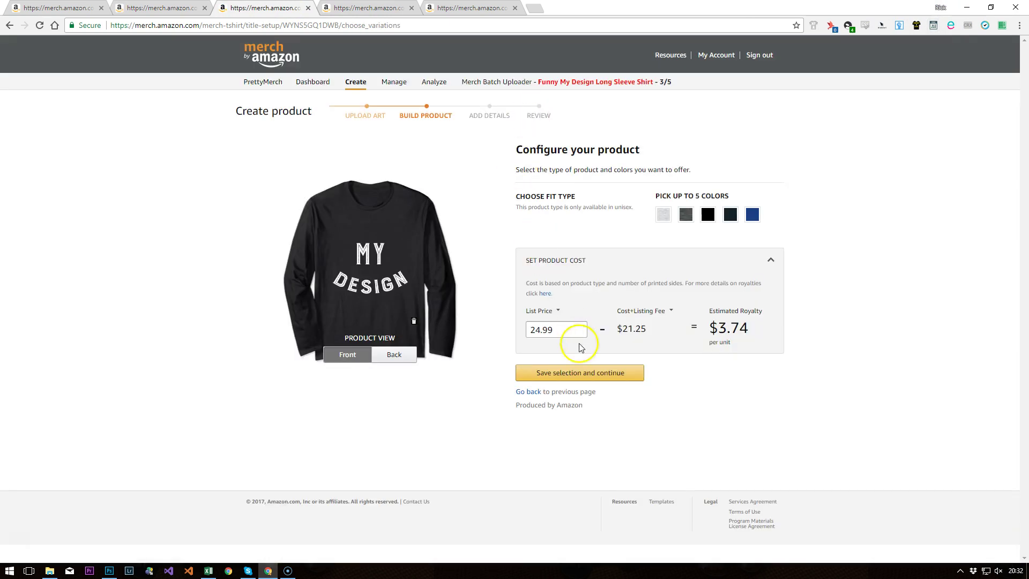
# Add a colour, fill the Long Sleeve Shirt from the CSV at 30, and save its colours and details
pyautogui.click(708, 214)
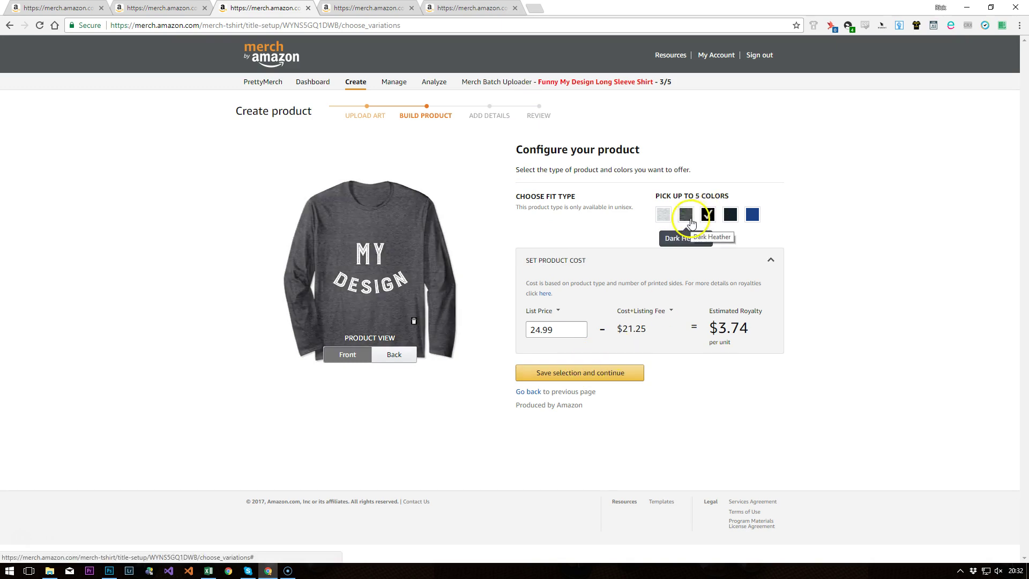
pyautogui.click(933, 26)
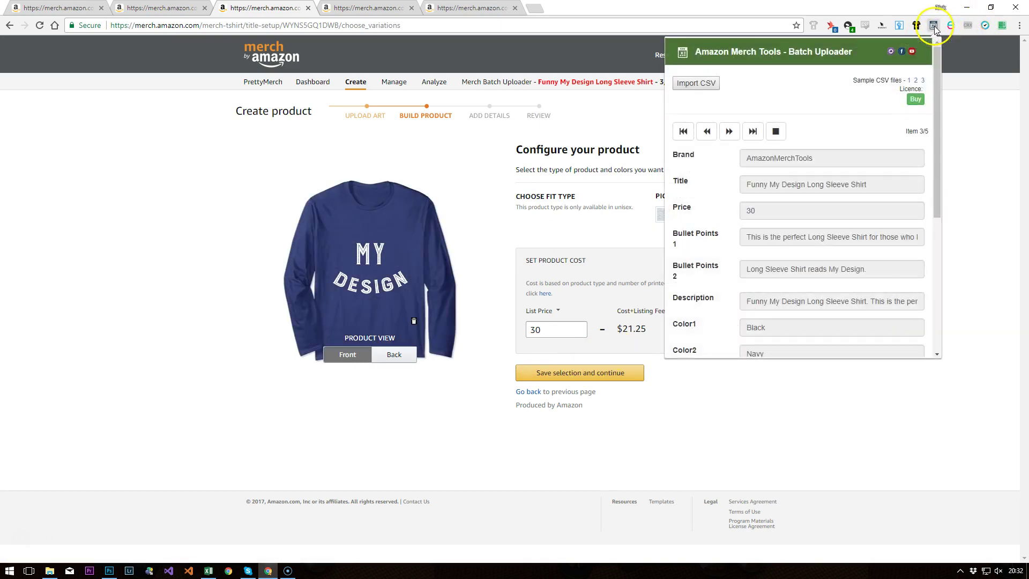
pyautogui.click(934, 27)
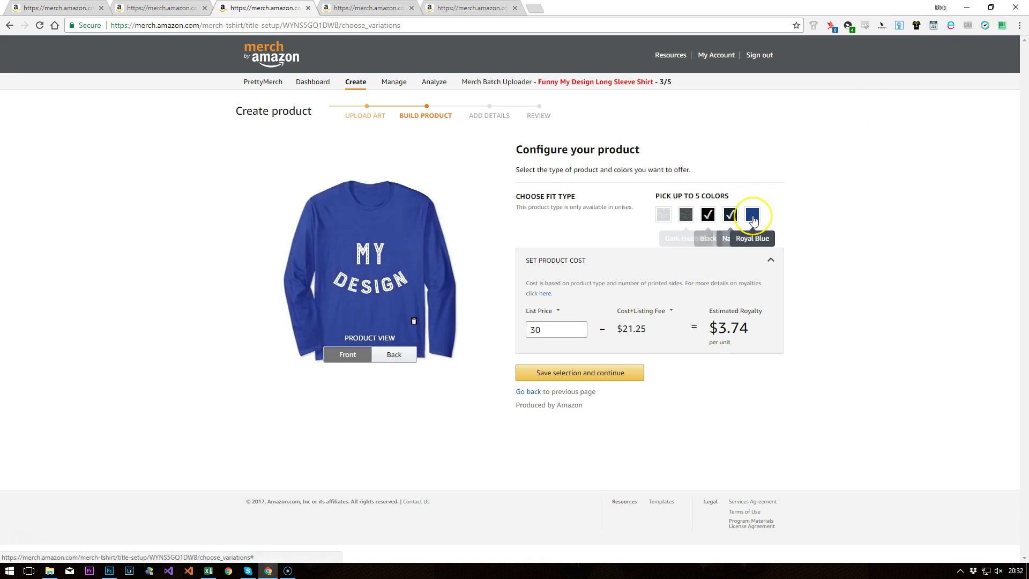
pyautogui.click(625, 376)
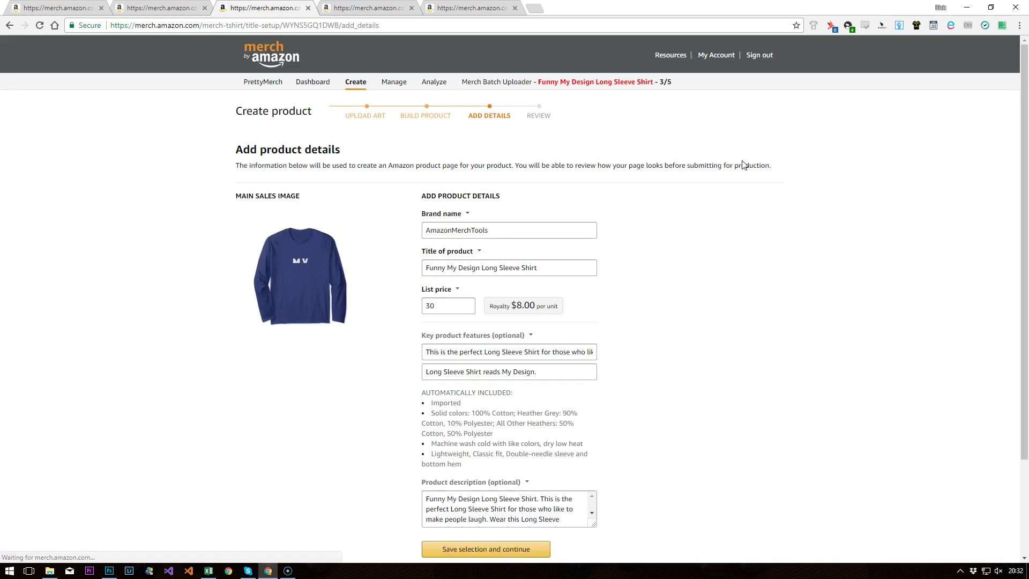
pyautogui.scroll(-3, 617, 300)
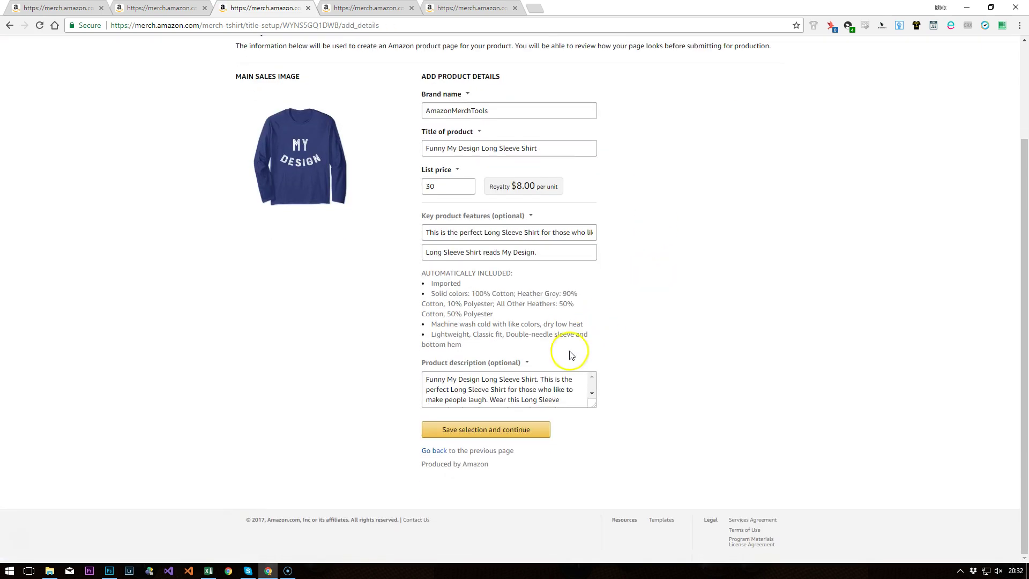
pyautogui.click(491, 429)
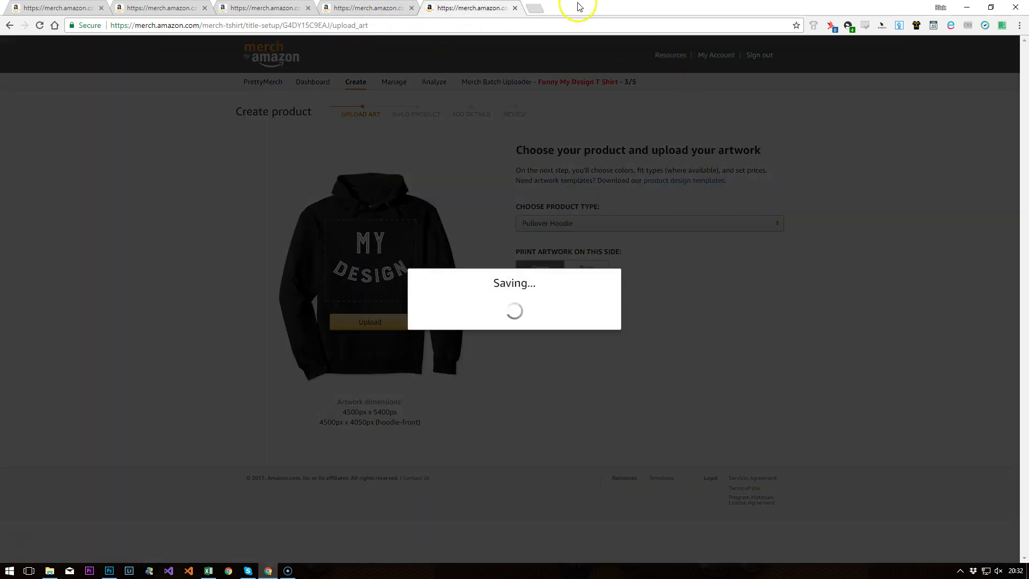
# Load item 5/5, Funny My Design Hoodie, from the Batch Uploader and save its colours and $50 price
pyautogui.click(933, 25)
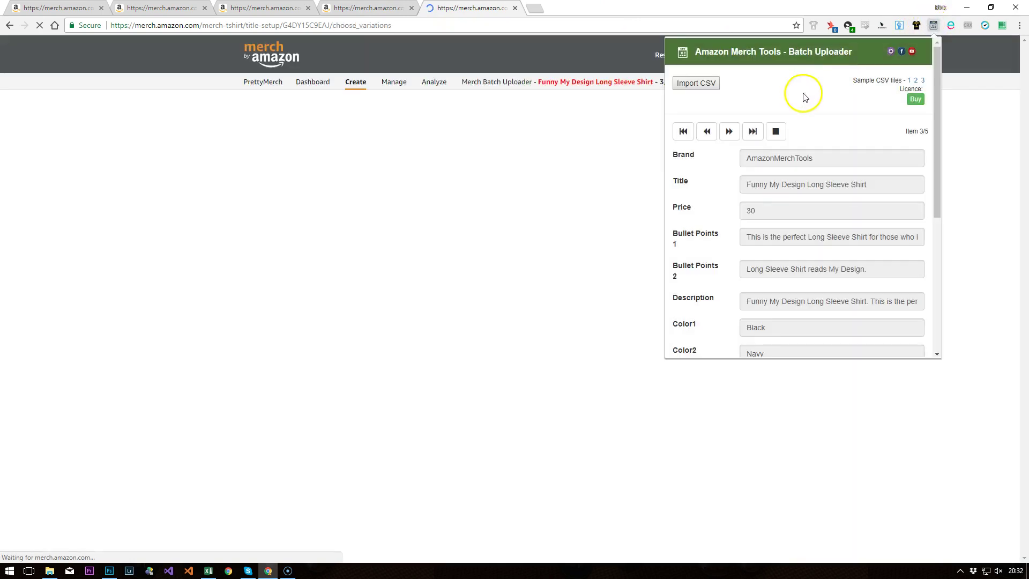
pyautogui.click(731, 132)
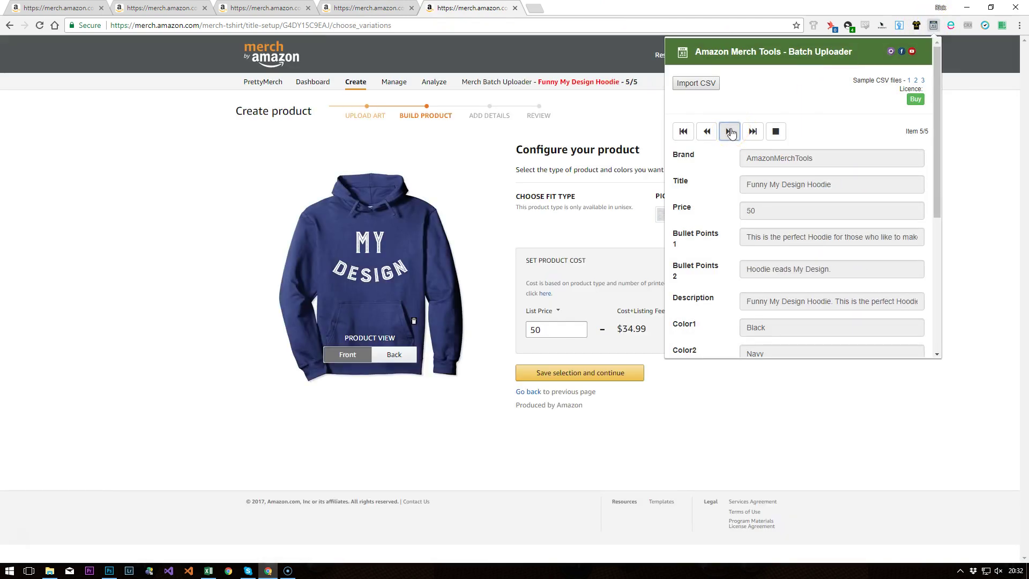
pyautogui.click(622, 362)
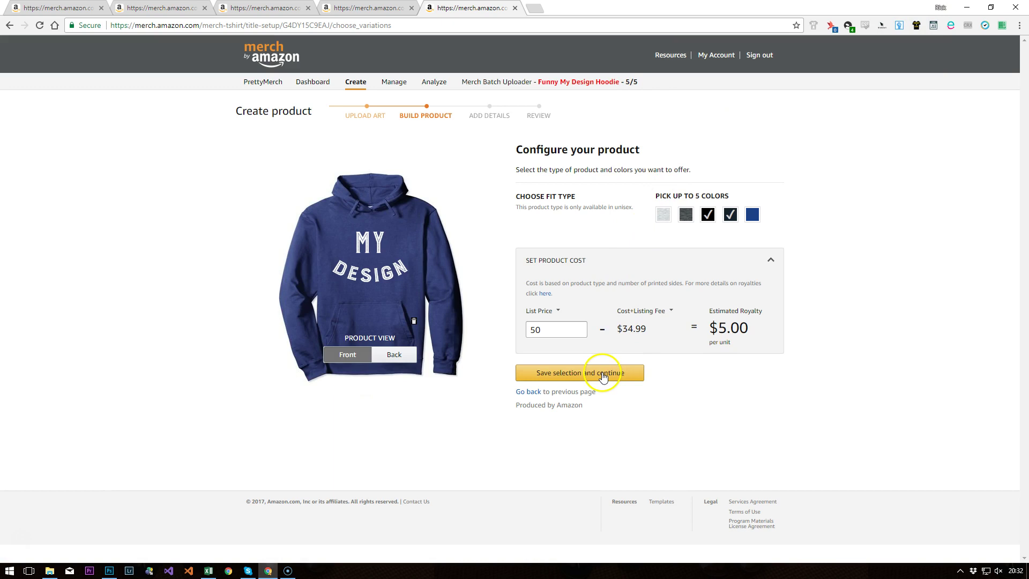
pyautogui.click(603, 377)
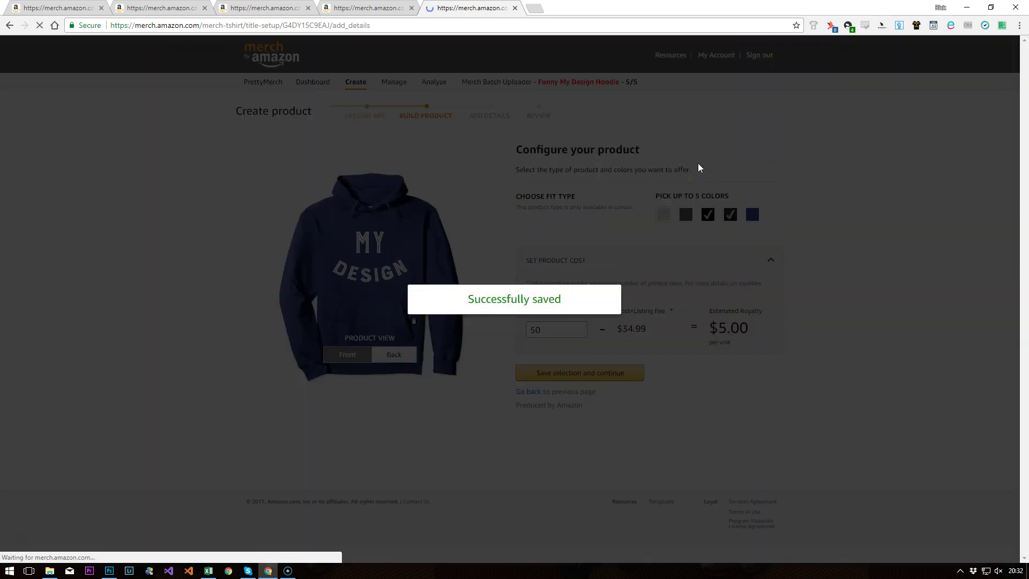
# Save the hoodie's details and choose Draft - Save progress on the review page
pyautogui.scroll(-2, 641, 307)
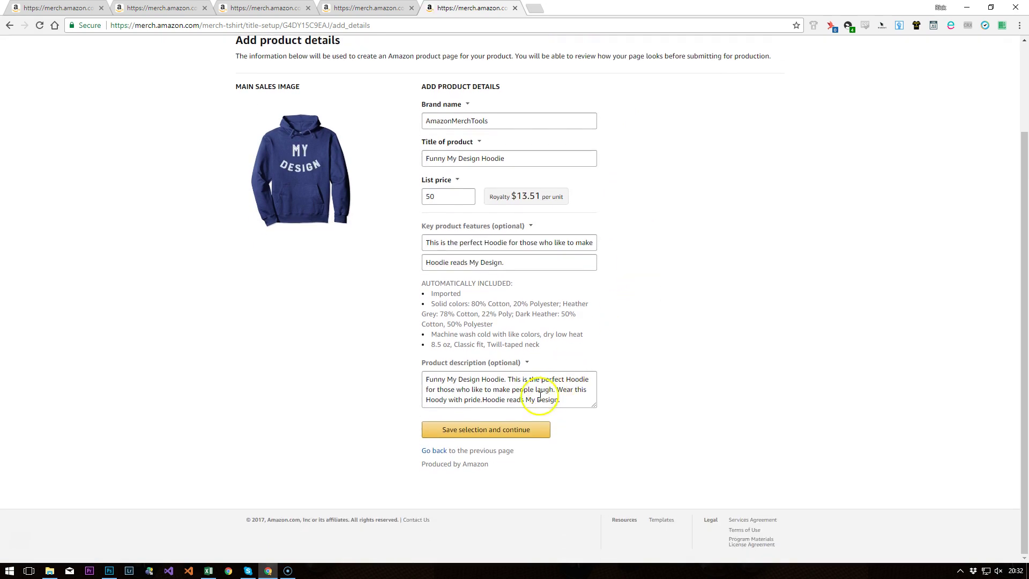
pyautogui.click(526, 435)
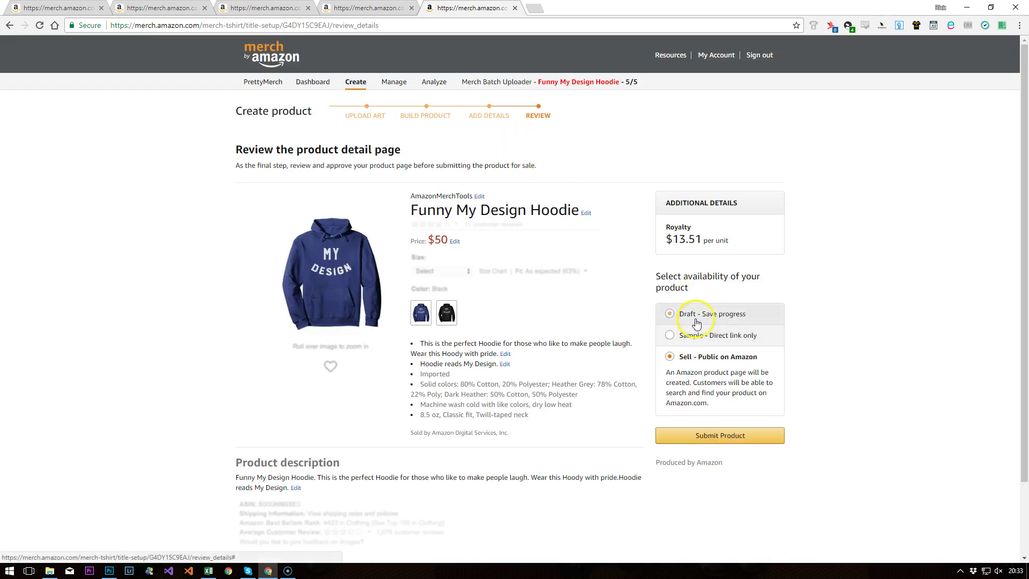
pyautogui.click(691, 314)
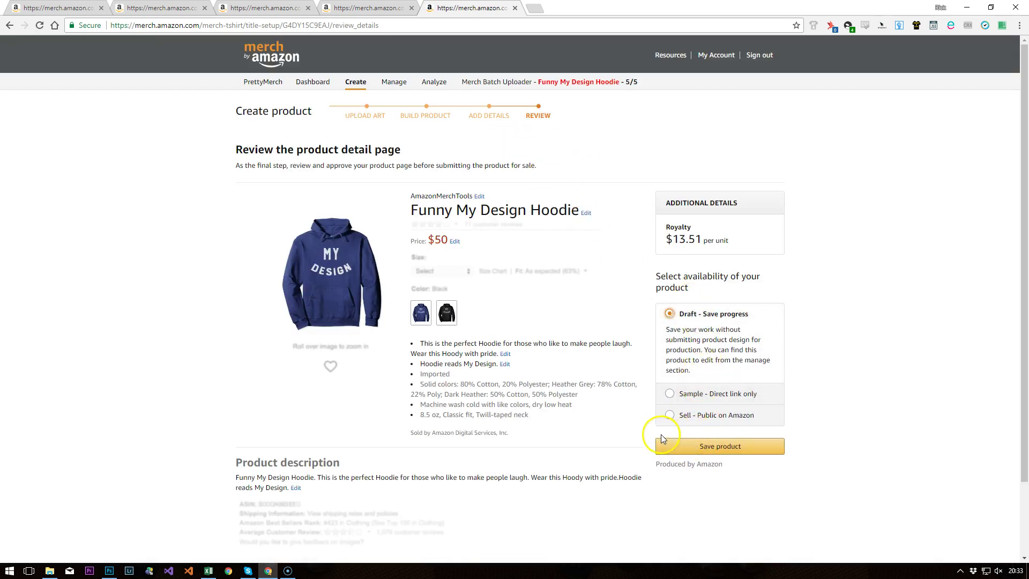
# Bring up the MerchBatchUploader (10).csv sheet in Excel and inspect the Bullet Points 1 formula in D2
pyautogui.moveTo(210, 575)
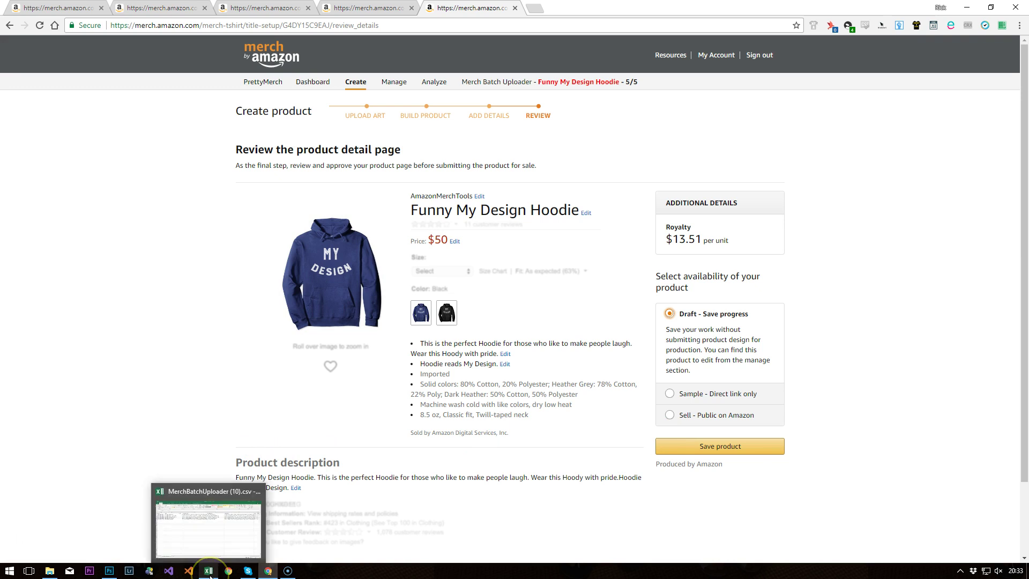
pyautogui.click(209, 506)
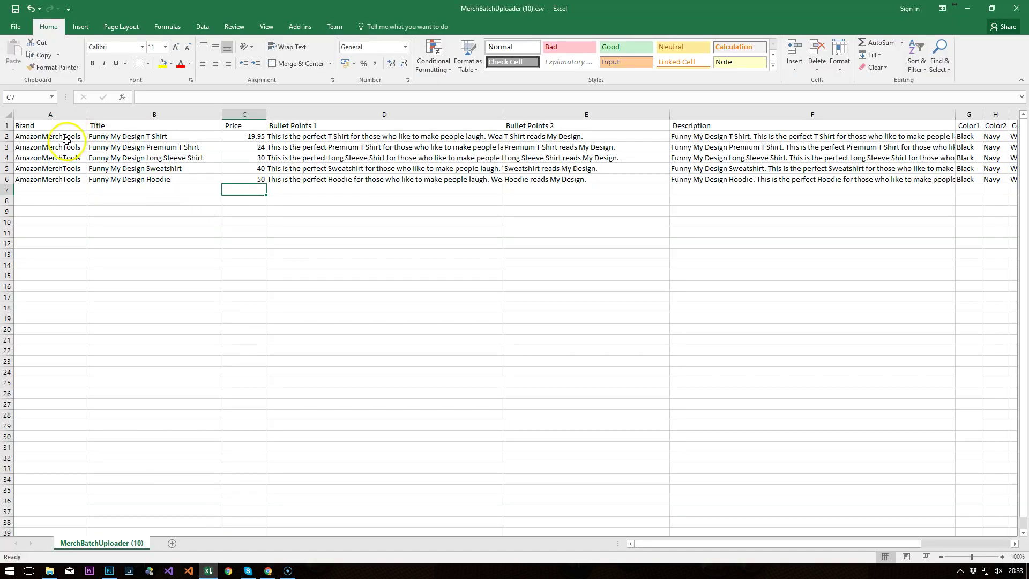
pyautogui.click(301, 136)
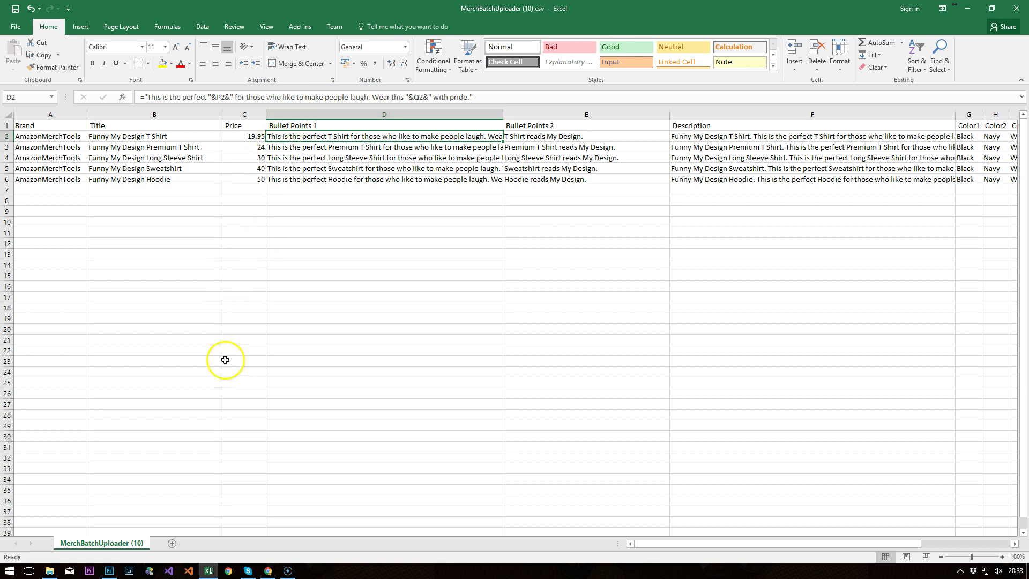
pyautogui.moveTo(210, 575)
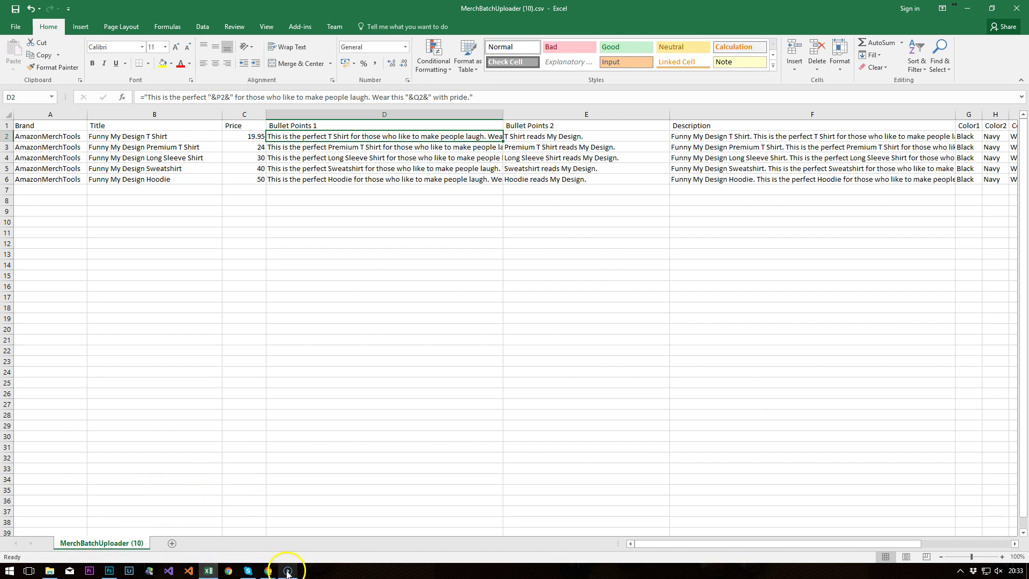
pyautogui.moveTo(285, 571)
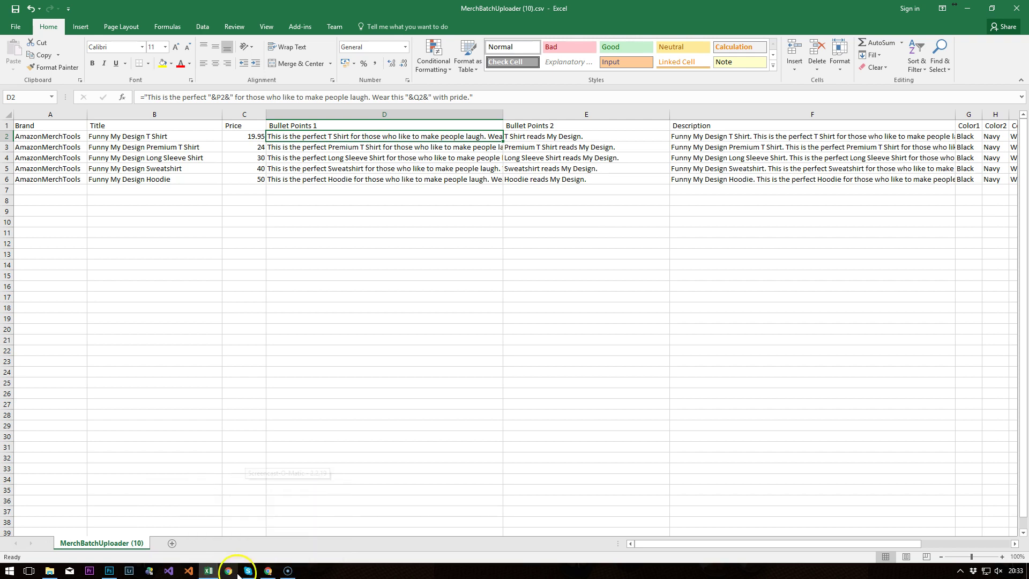
# Return to the Funny My Design Hoodie review page and reopen the Batch Uploader on item 5/5
pyautogui.click(268, 571)
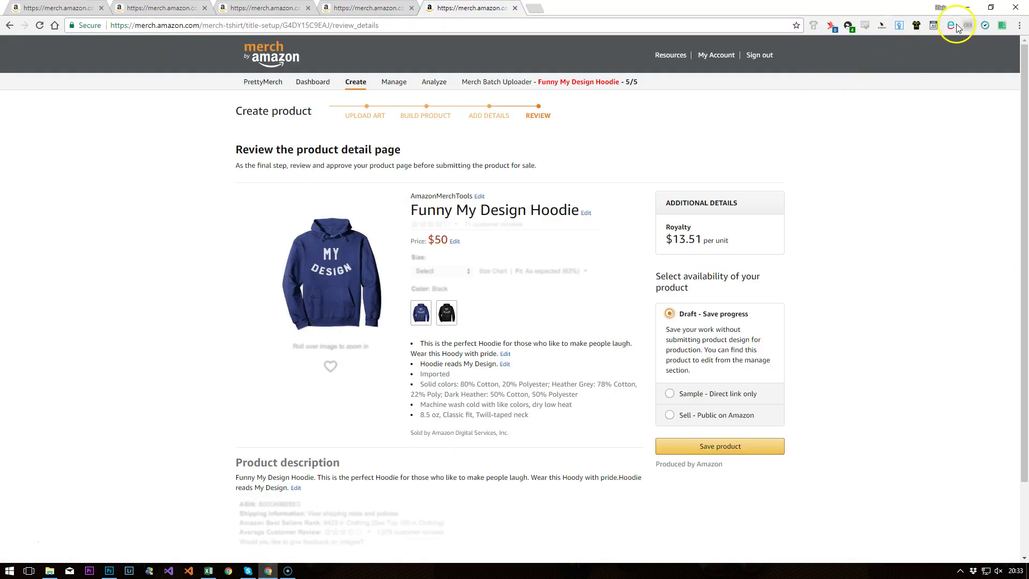
pyautogui.click(933, 25)
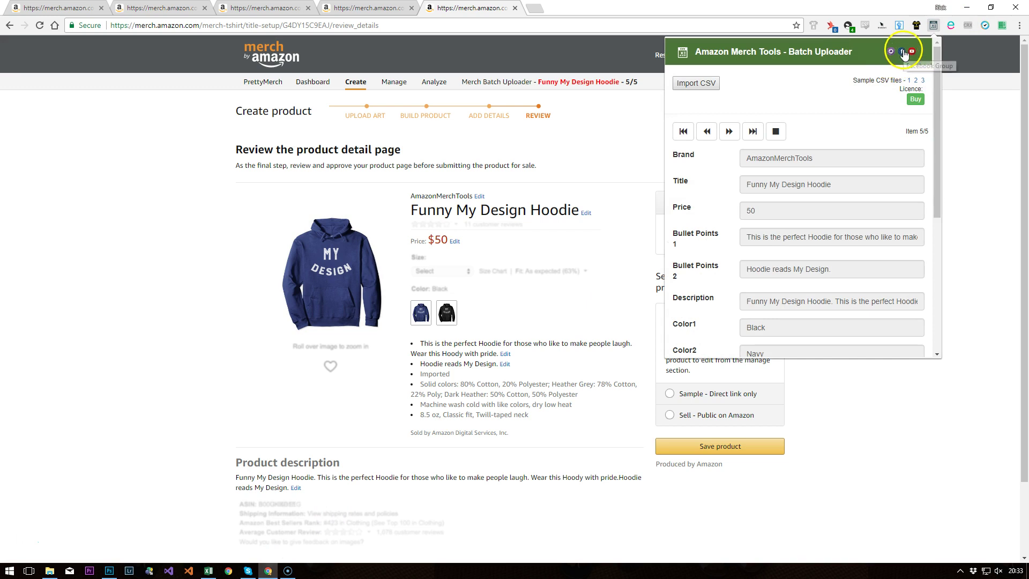